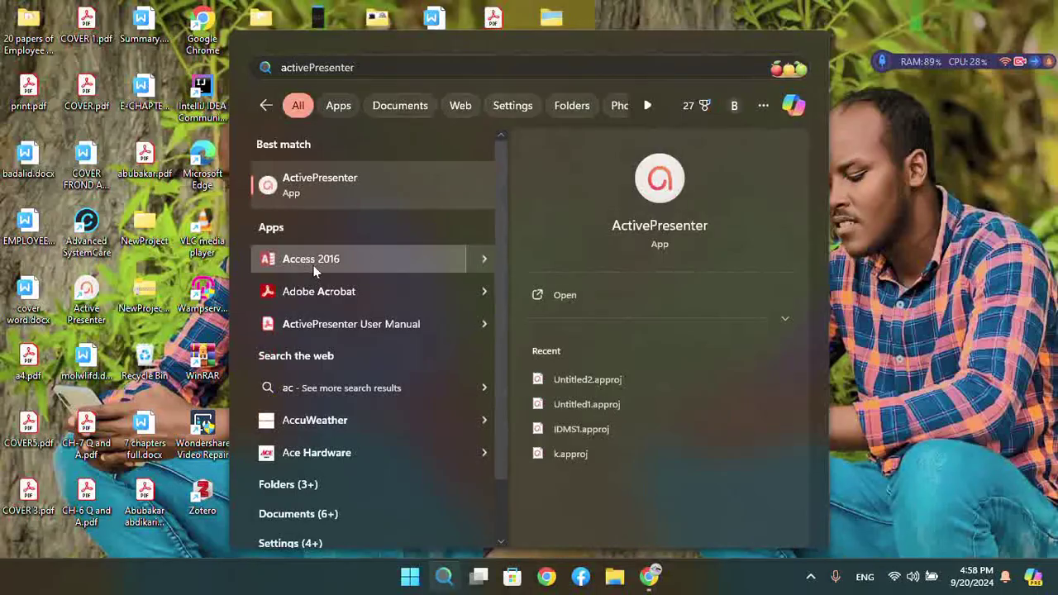
Start the Windows Magnifier, minimize its window and return to the desktop
key(super+plus)
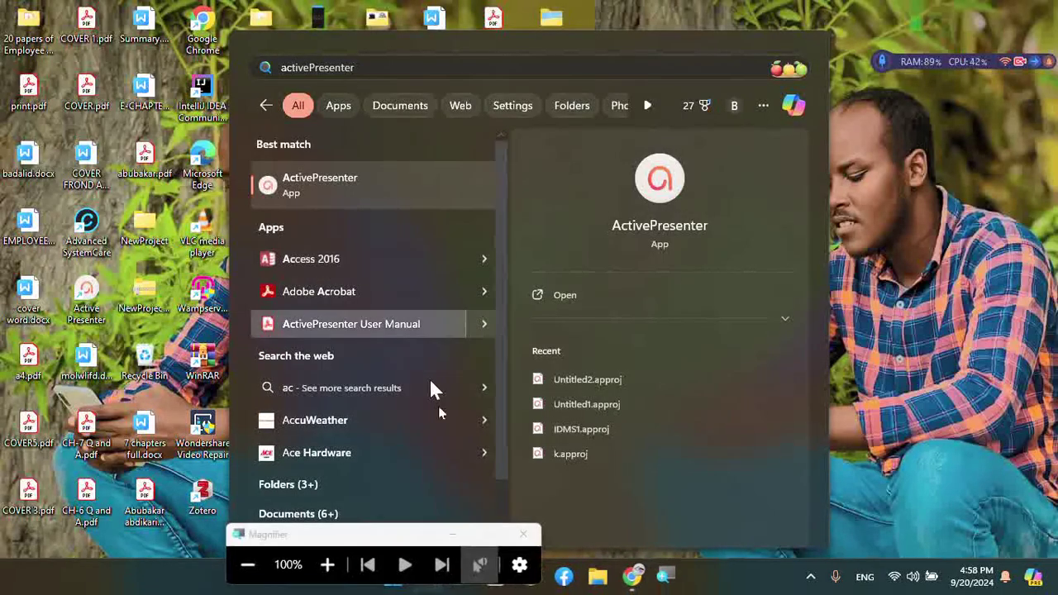
click(452, 535)
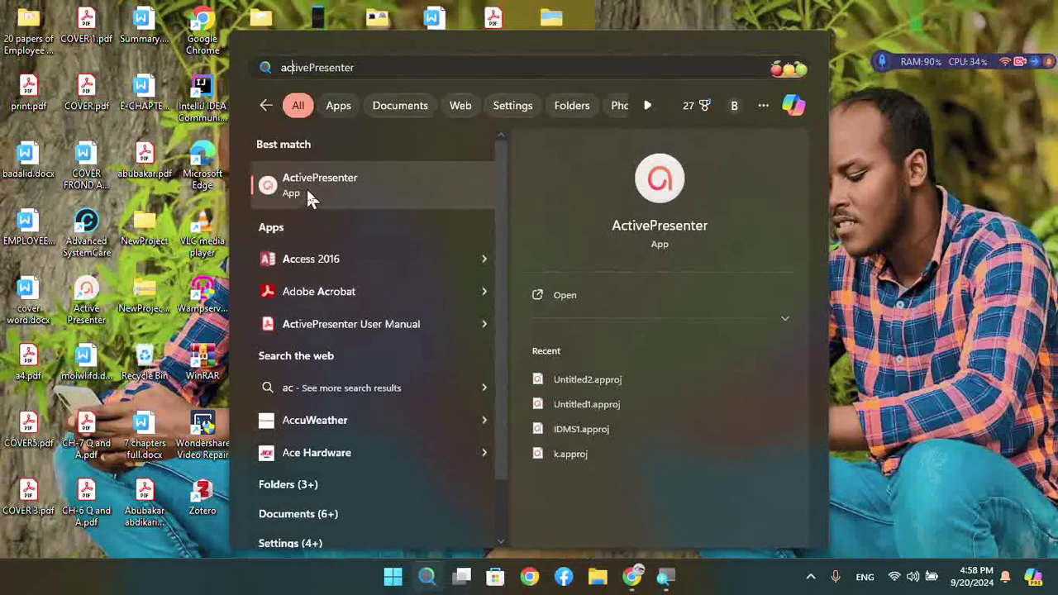
click(312, 194)
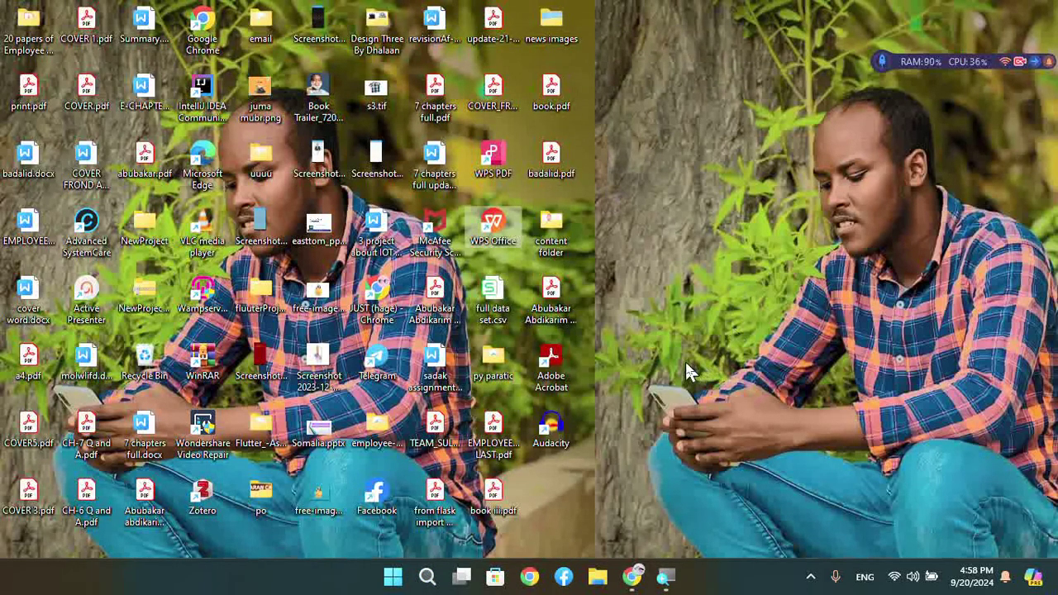
Launch Access 2016 and dismiss the Office activation wizard
click(424, 579)
text(access 2016)
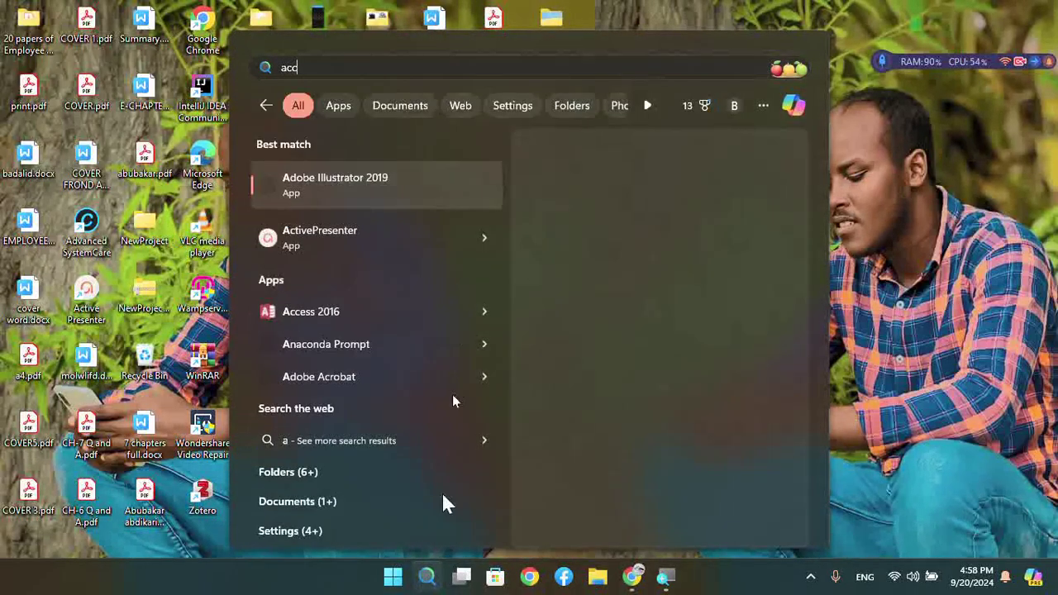
click(323, 177)
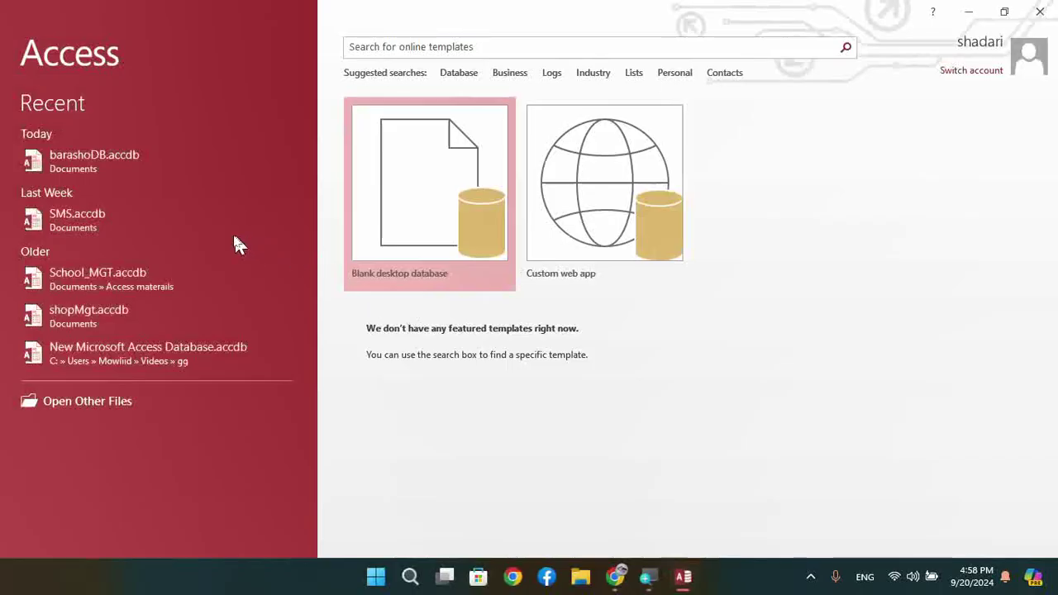
click(370, 228)
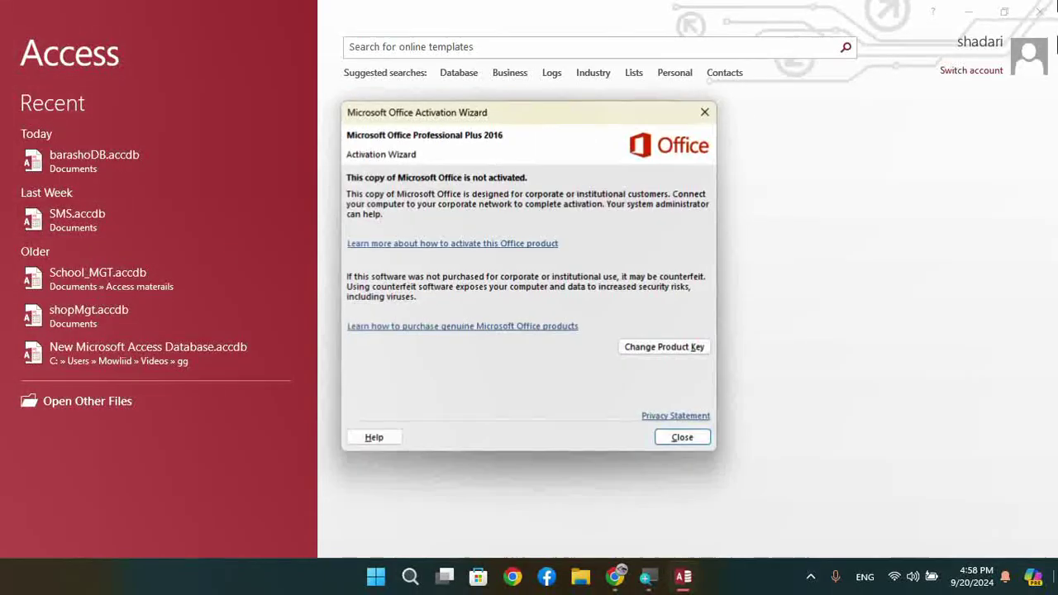
click(701, 443)
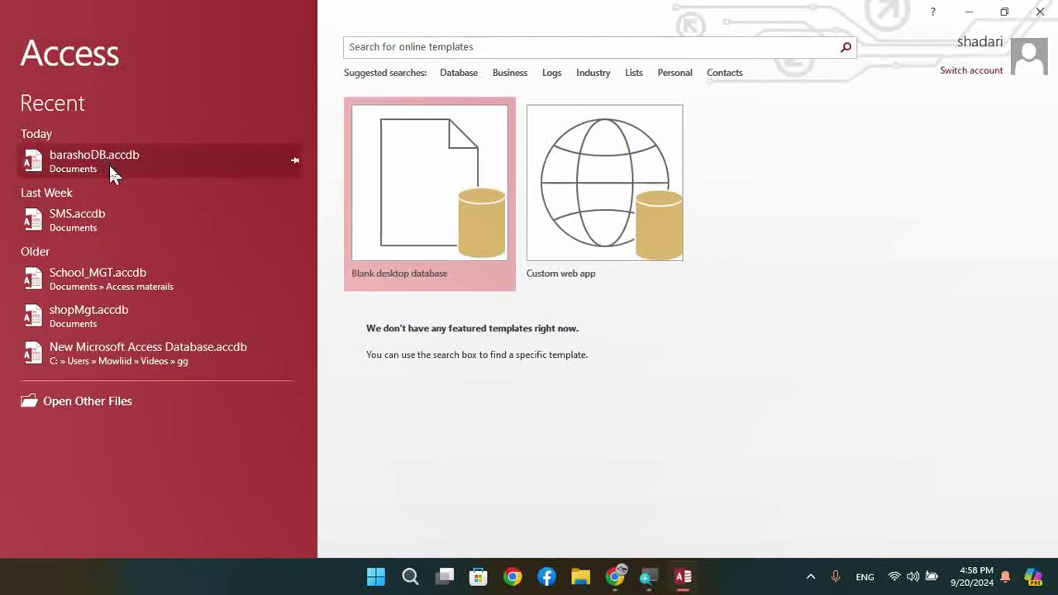
Open the recent database SMS.accdb and briefly view its objects in the Navigation Pane before collapsing the pane
click(97, 226)
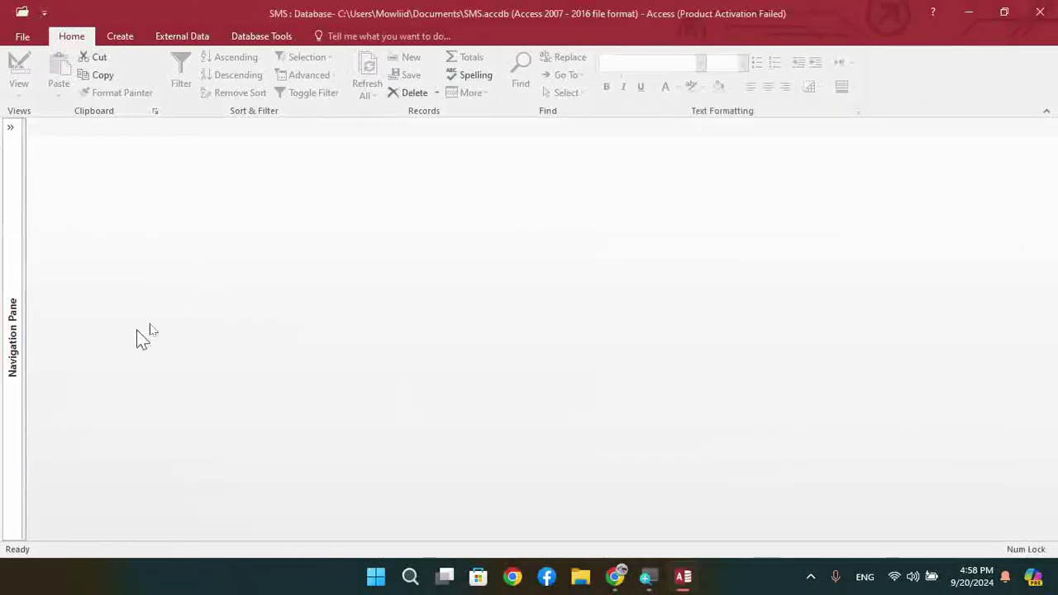
click(13, 130)
click(14, 133)
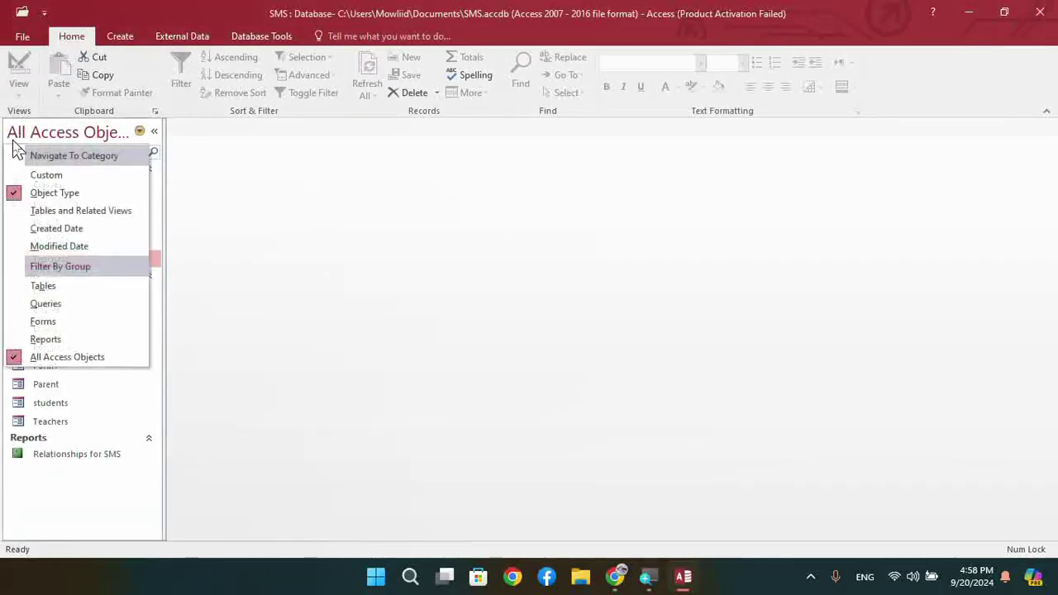
click(161, 132)
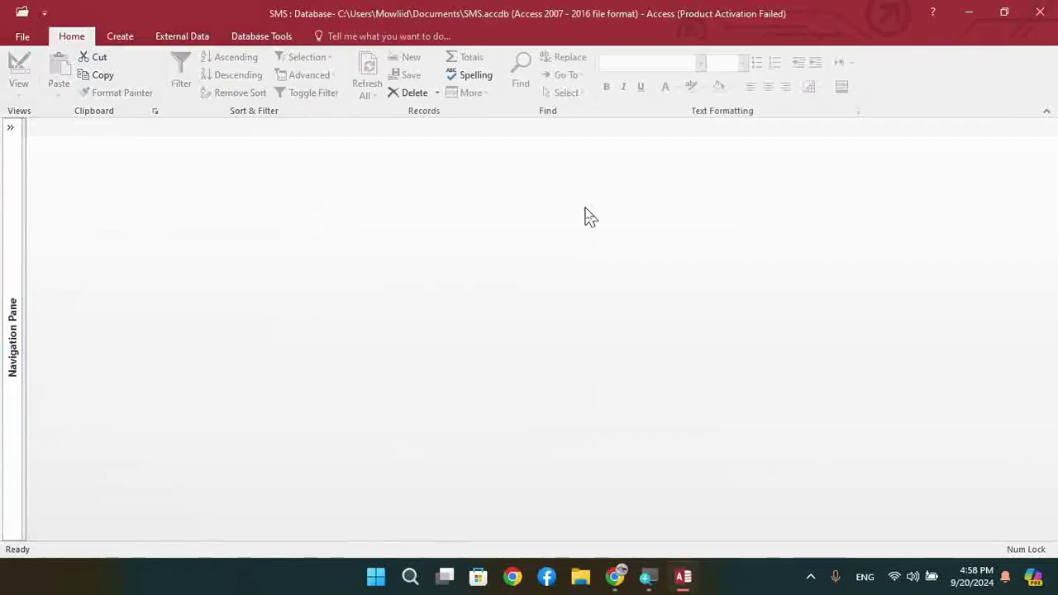
Switch to Chrome to view the Ms Access 2016 topics slide in Canva, and return to the SMS database in Access
click(612, 579)
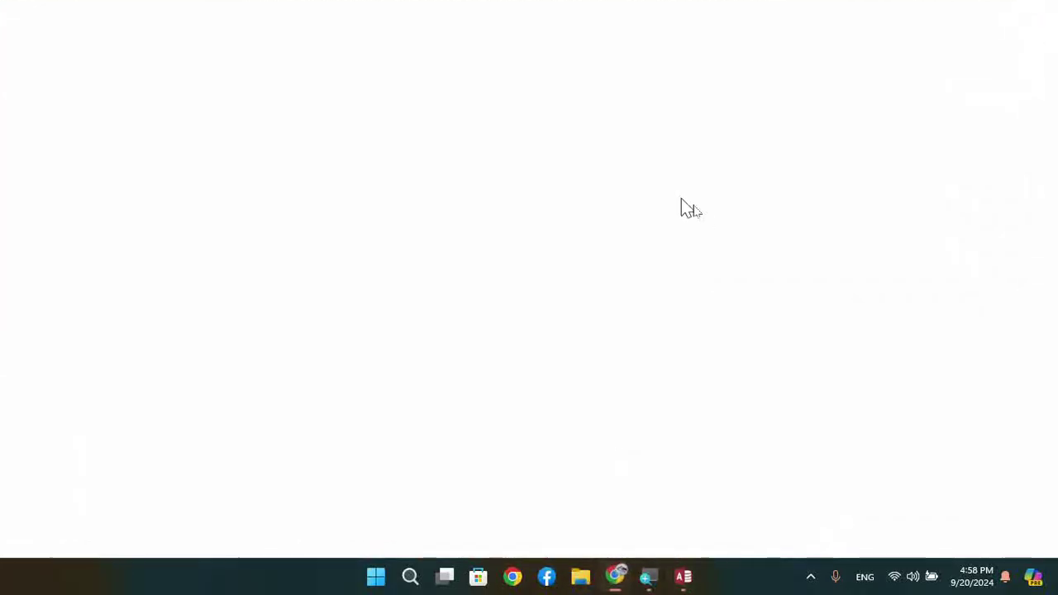
click(683, 494)
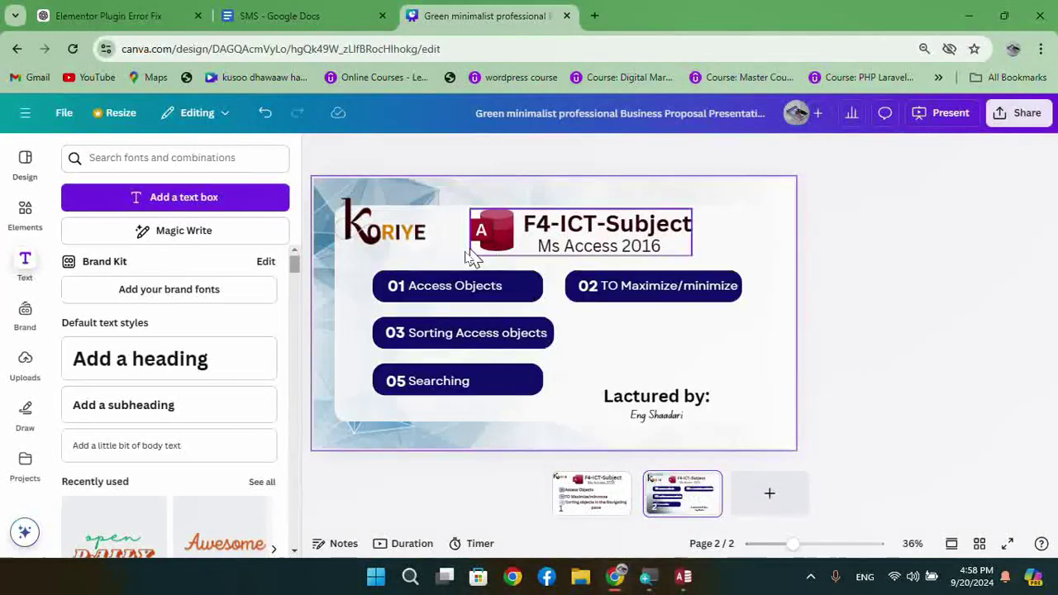
click(648, 576)
click(683, 576)
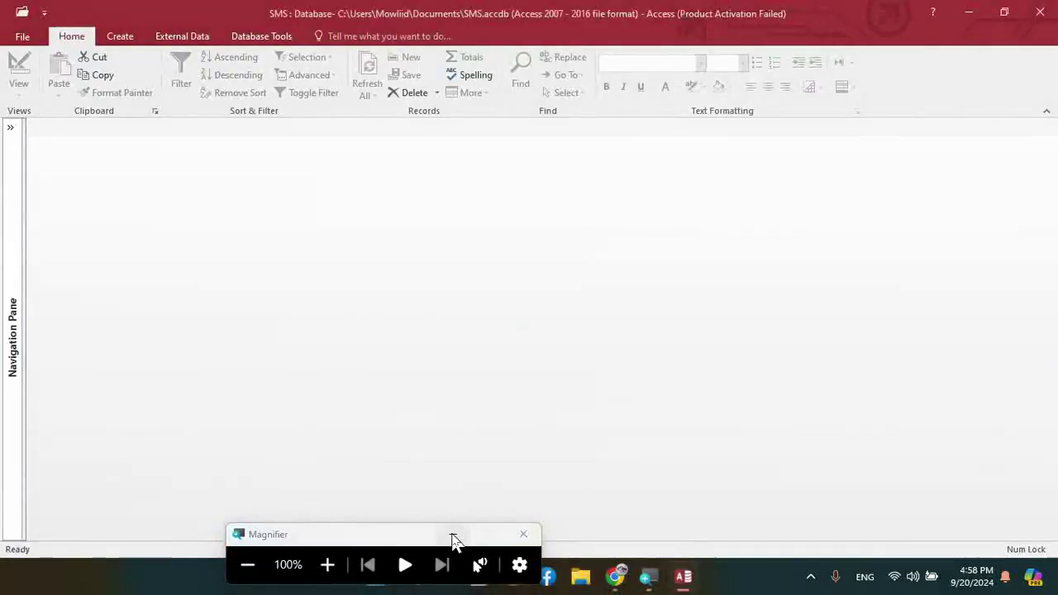
click(453, 536)
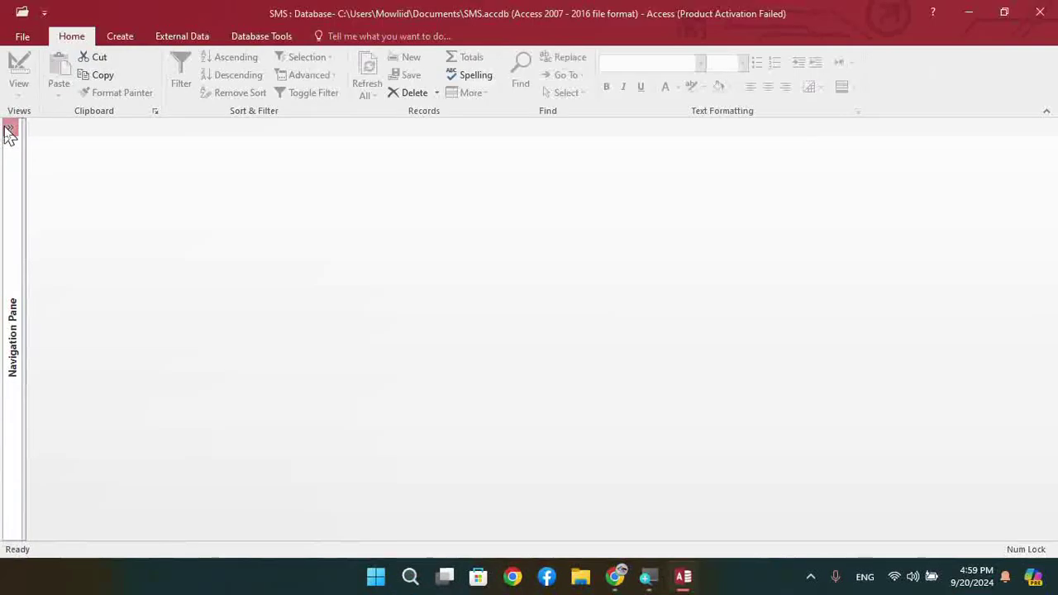
Expand the Navigation Pane of the SMS database and collapse its Tables, Forms and Reports groups
click(10, 132)
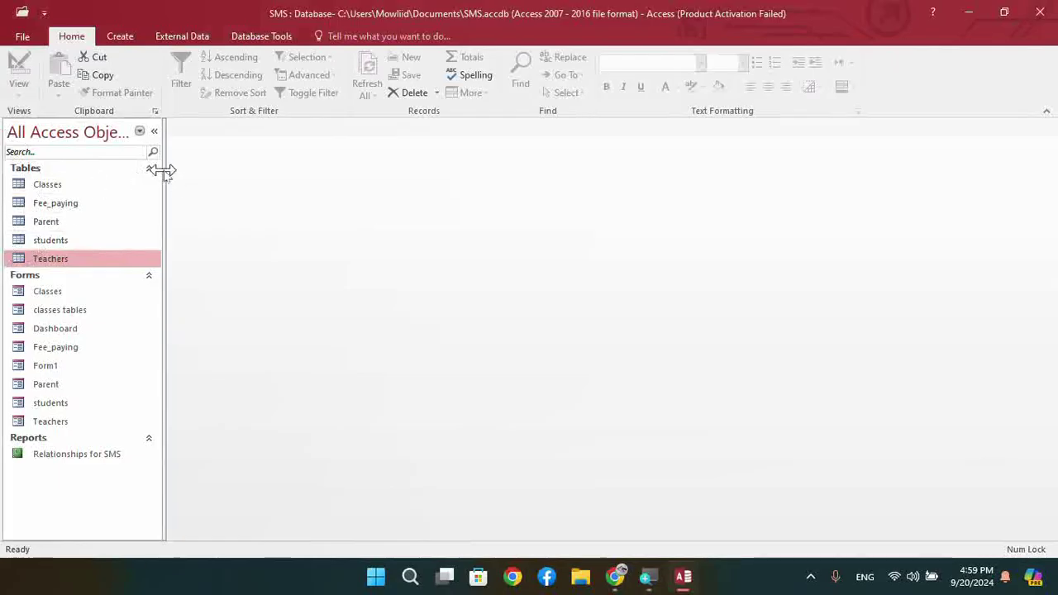
click(149, 168)
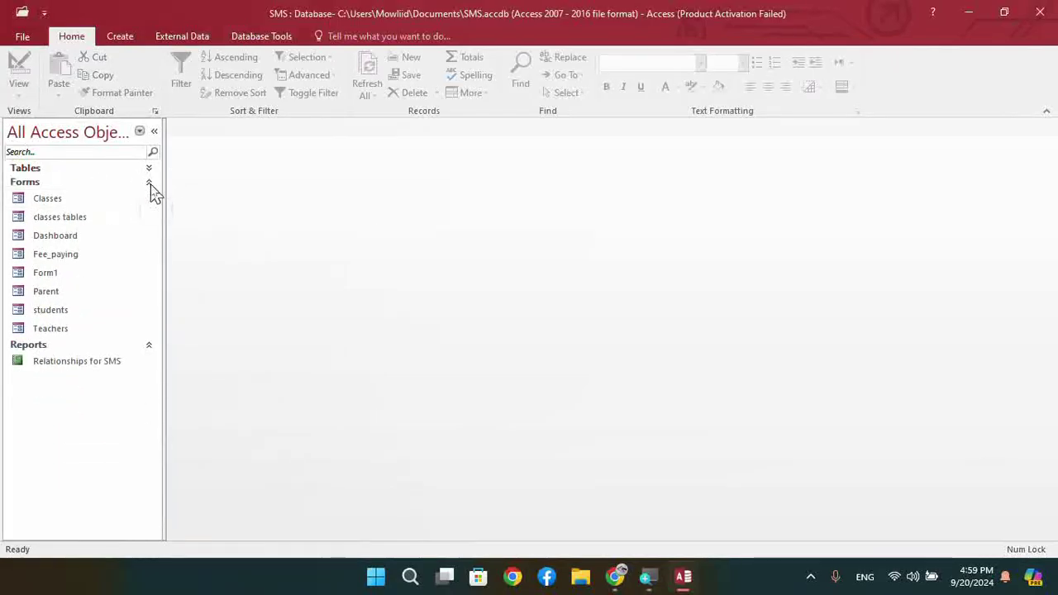
click(149, 183)
click(149, 197)
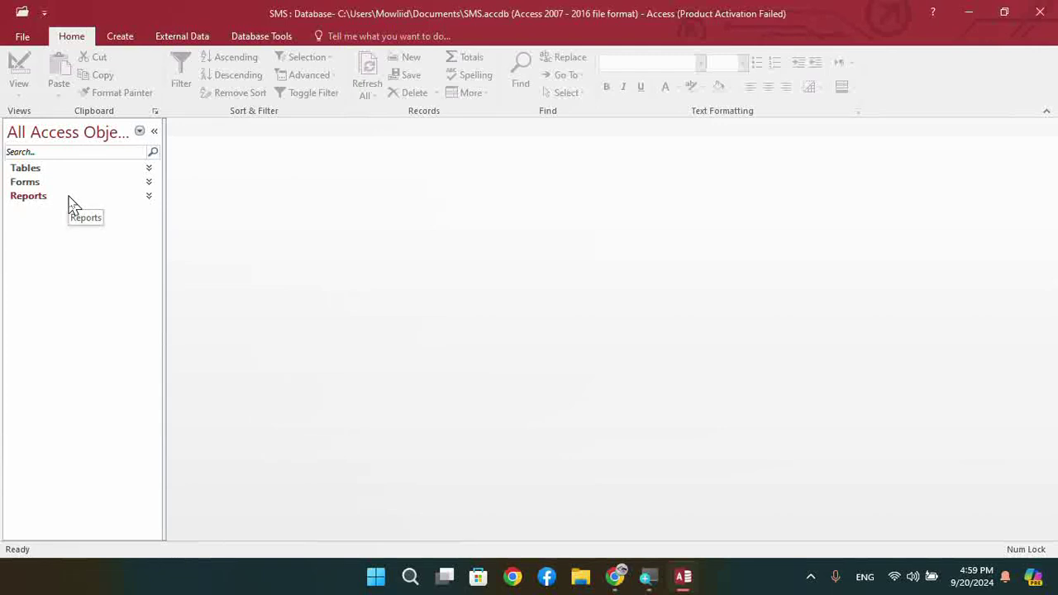
Open the barashoDB.accdb database from the recently used files
click(25, 38)
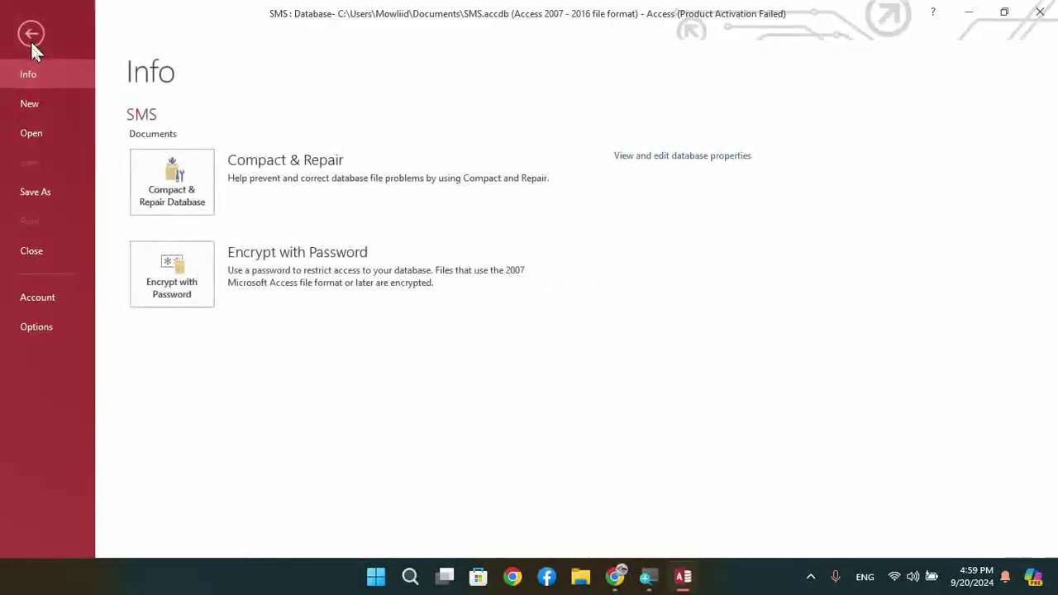
click(33, 134)
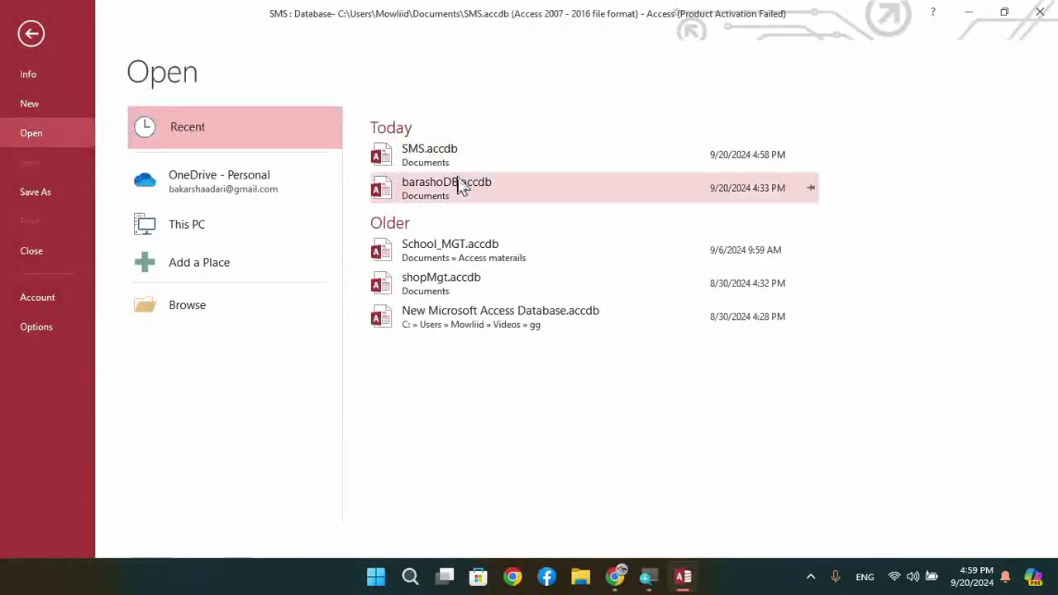
click(462, 192)
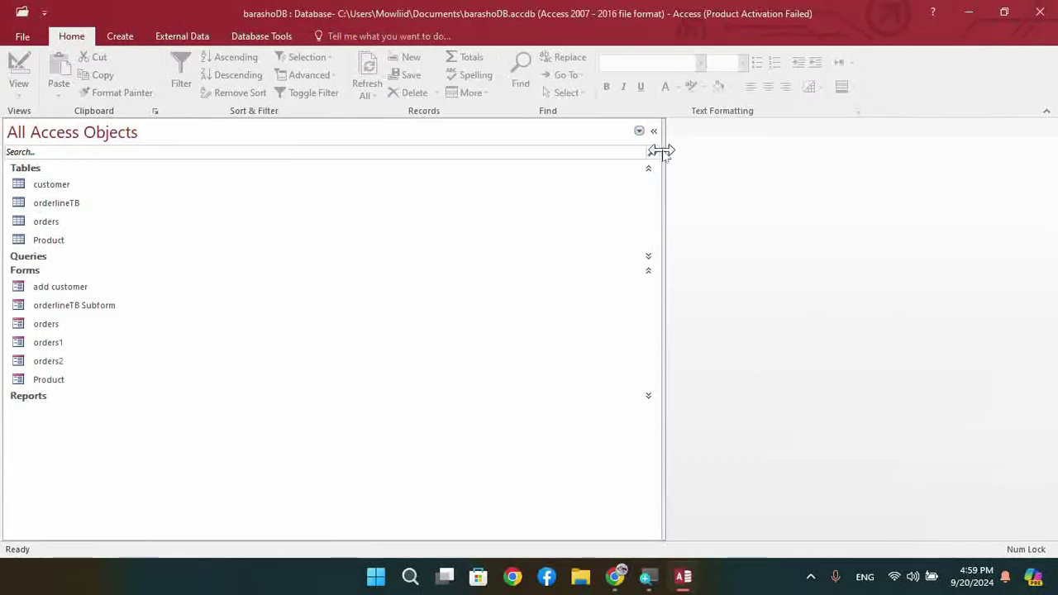
Narrow the Navigation Pane of barashoDB and collapse its Tables and Forms groups
drag(662, 151, 163, 196)
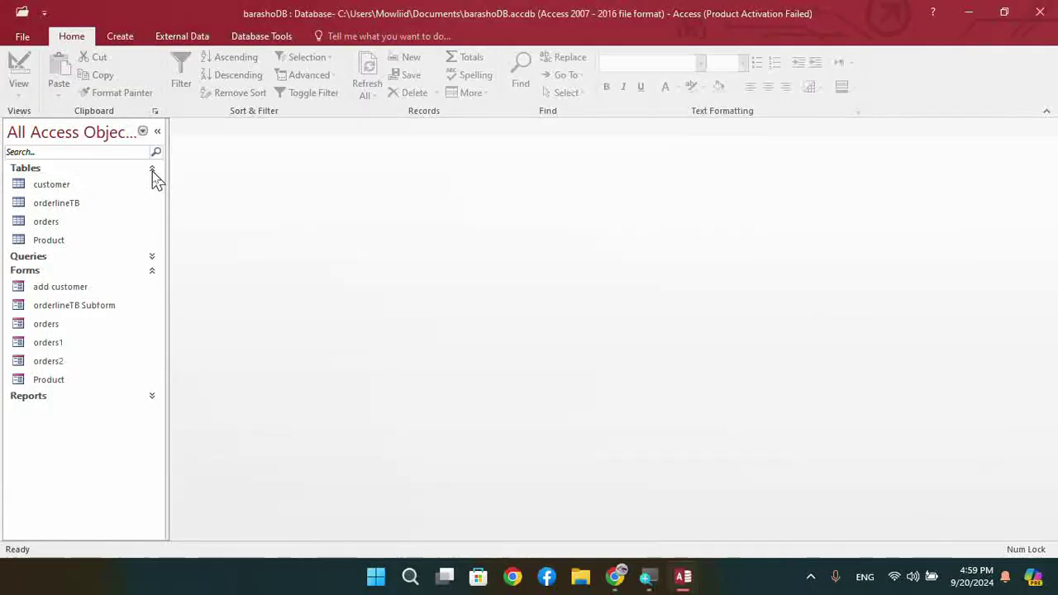
click(152, 169)
click(153, 196)
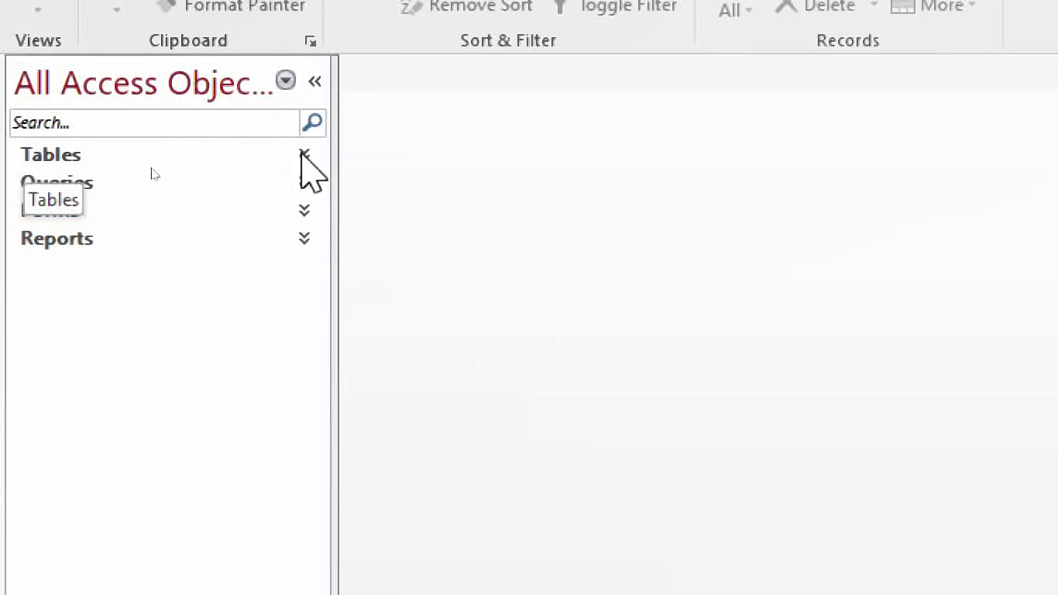
Expand the Tables, Queries and Forms groups one at a time to view their objects, collapsing each again
click(304, 157)
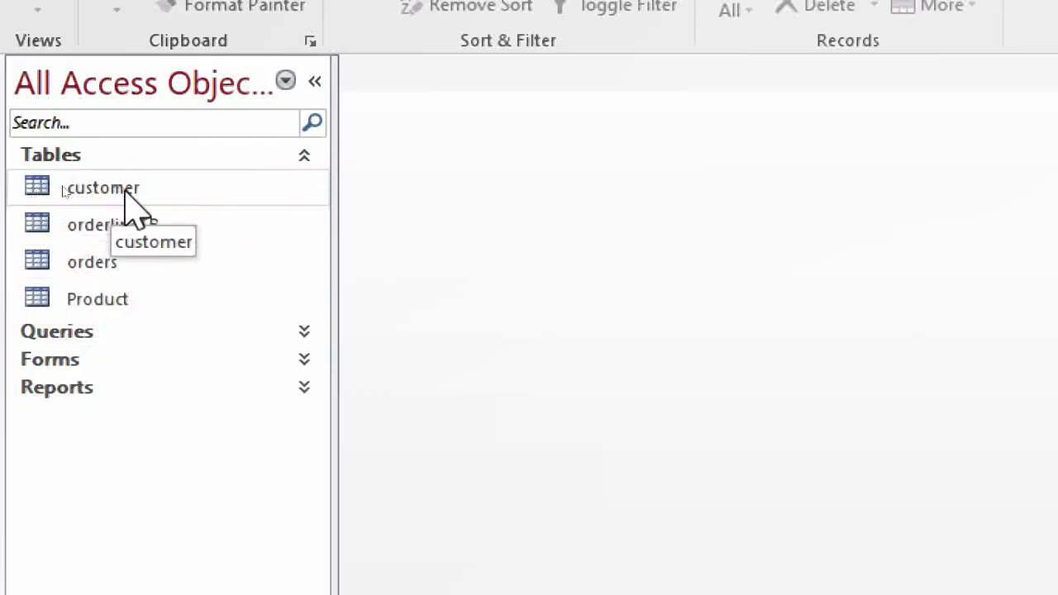
click(304, 157)
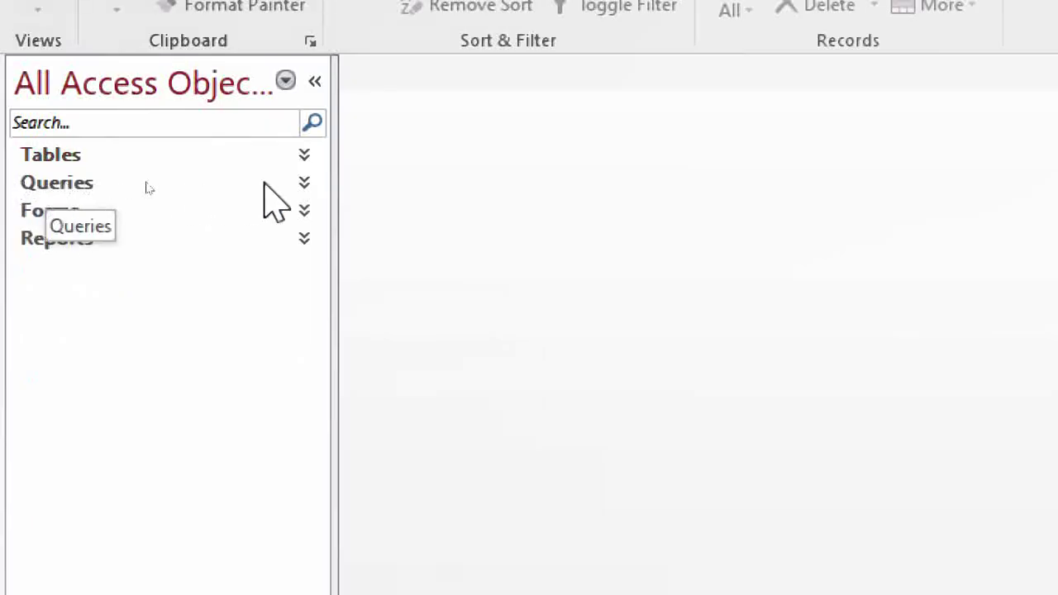
click(304, 183)
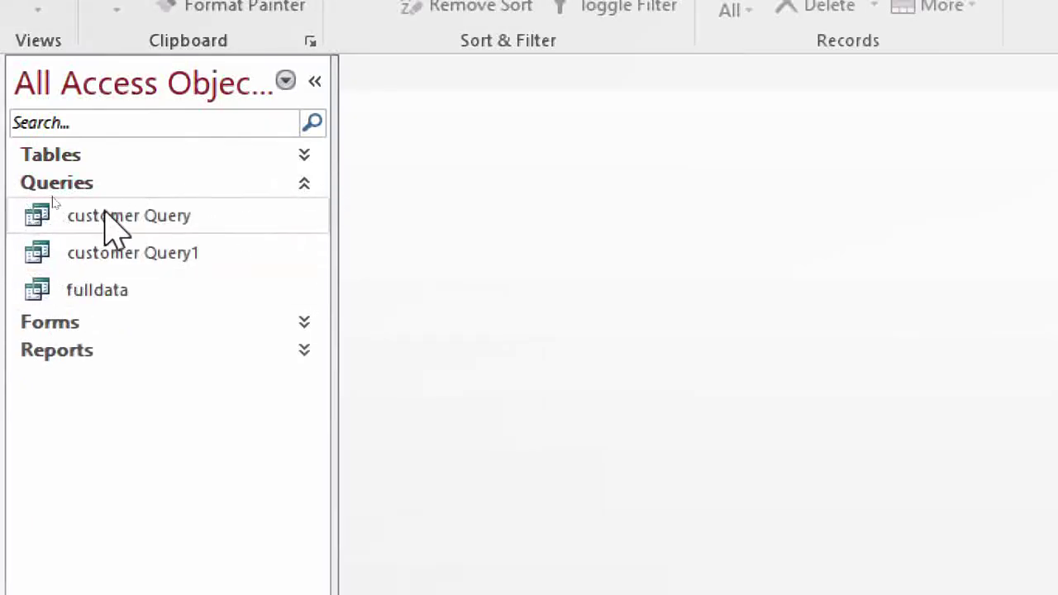
click(304, 185)
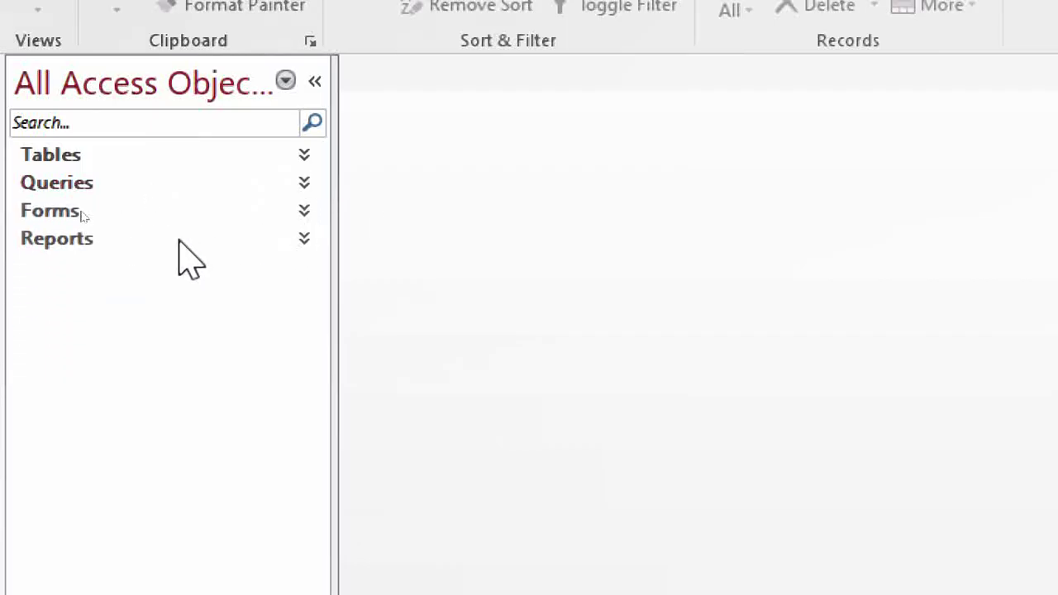
click(306, 217)
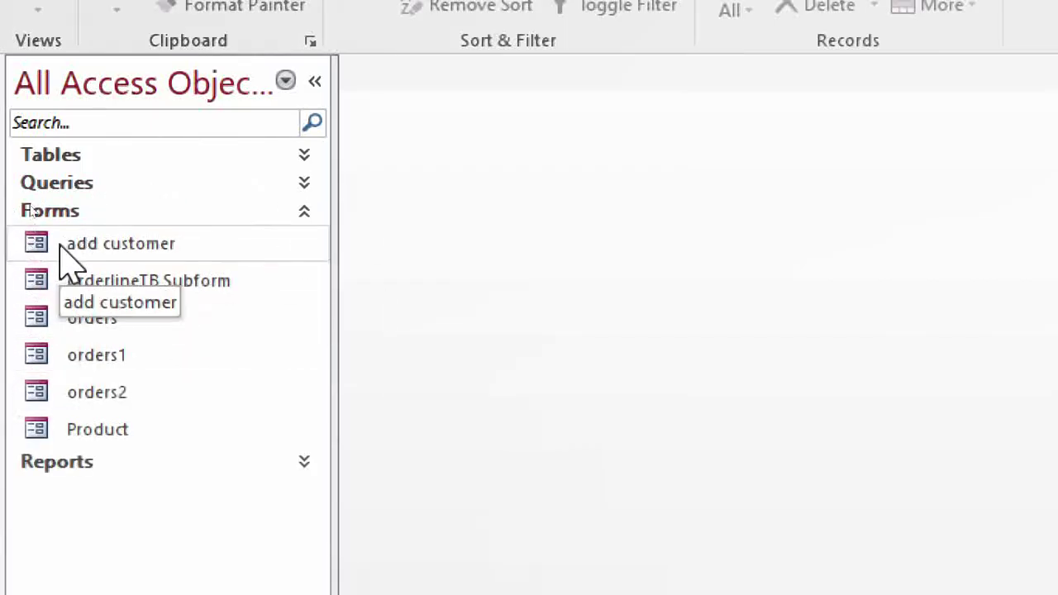
click(302, 208)
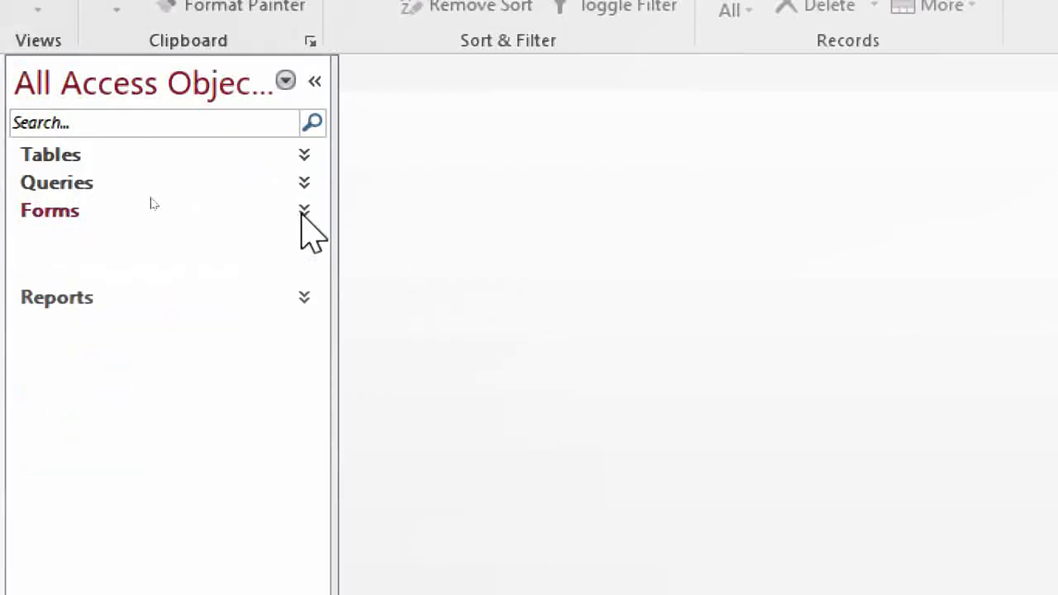
Compare the object icons in the Tables, Queries, Forms and Reports groups by expanding and collapsing each group in turn
click(302, 157)
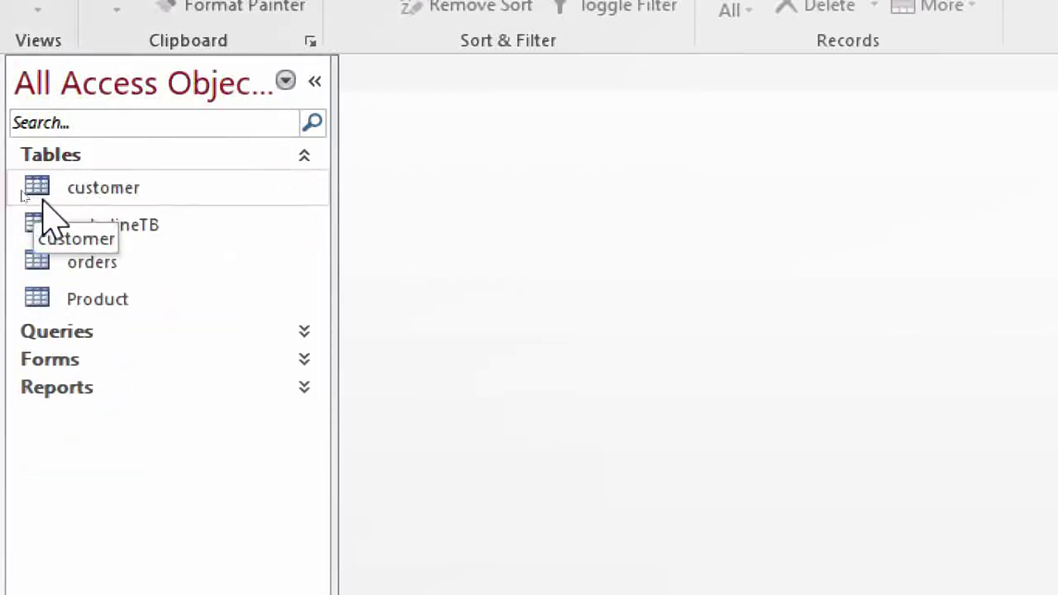
click(304, 156)
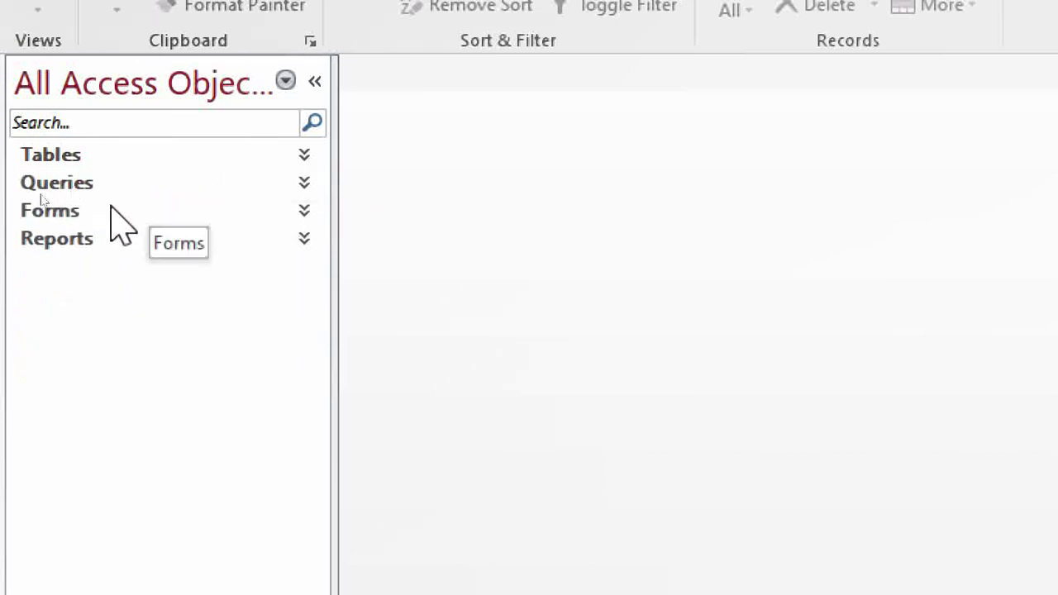
click(303, 182)
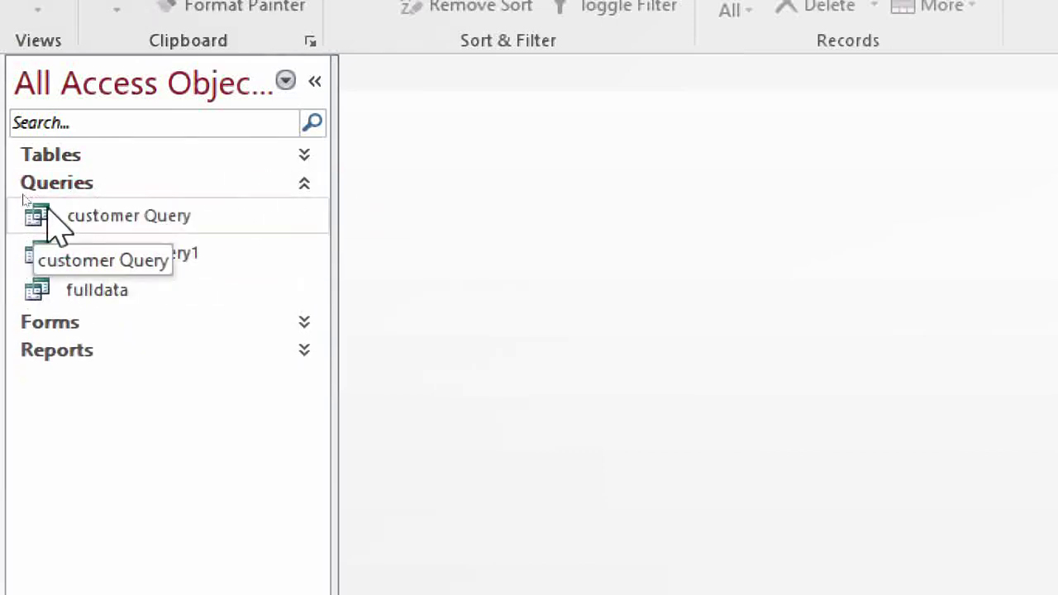
click(305, 184)
click(303, 212)
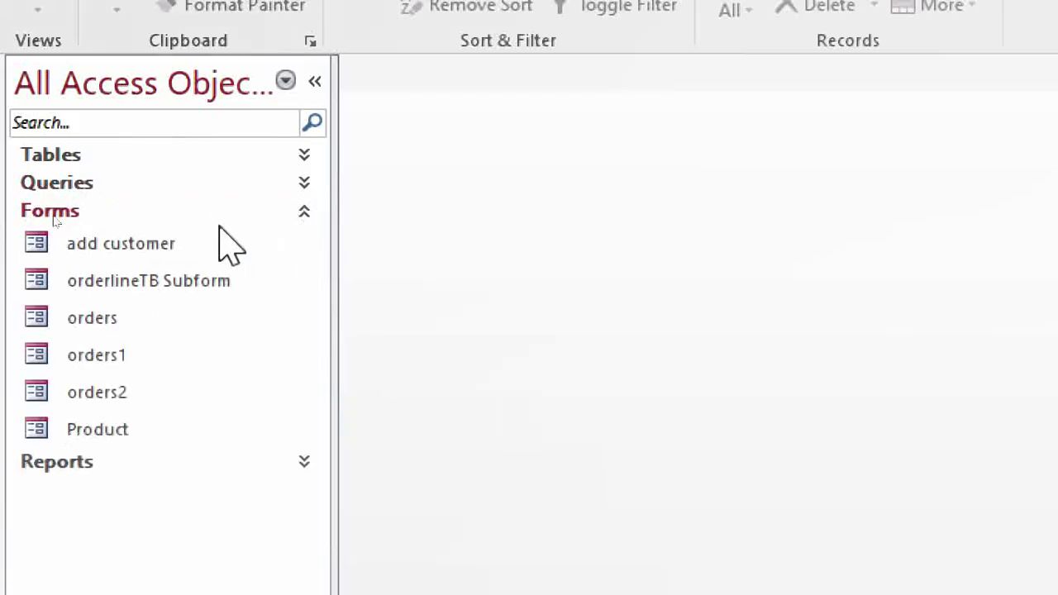
click(302, 214)
click(302, 240)
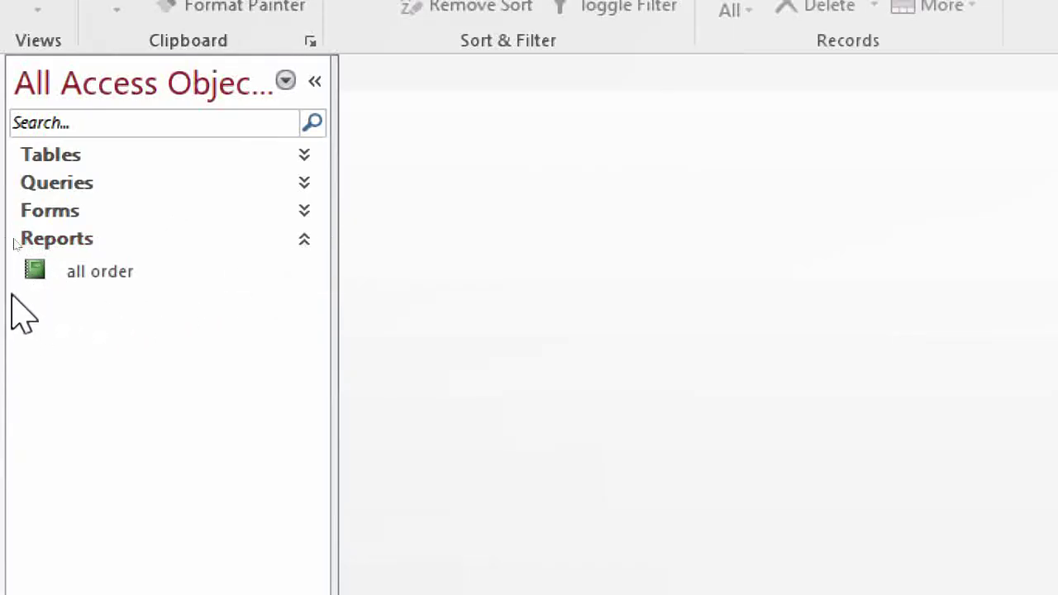
click(308, 241)
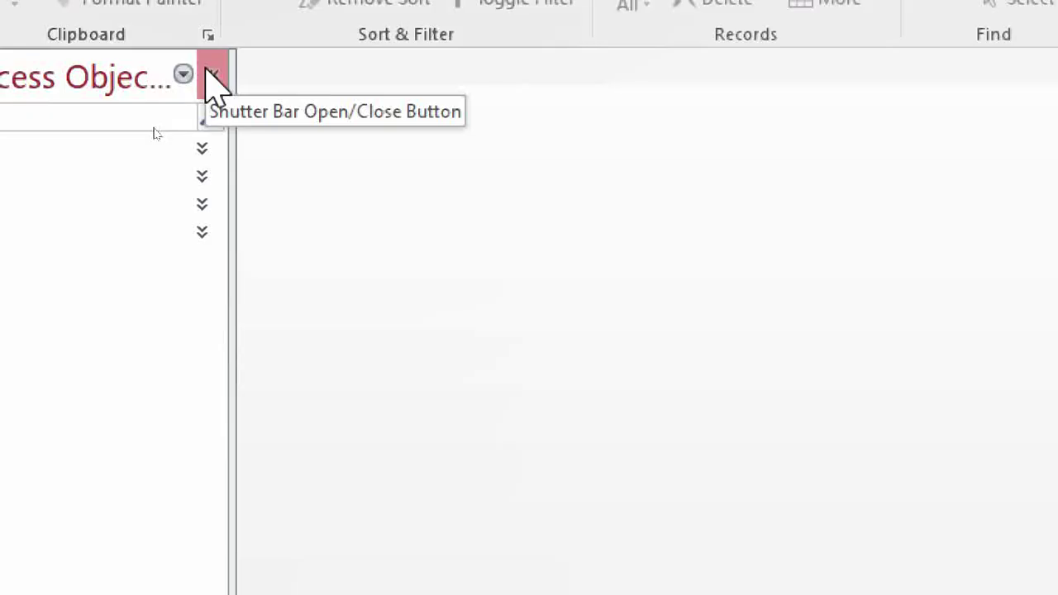
Minimize the Navigation Pane of the barashoDB database
click(214, 81)
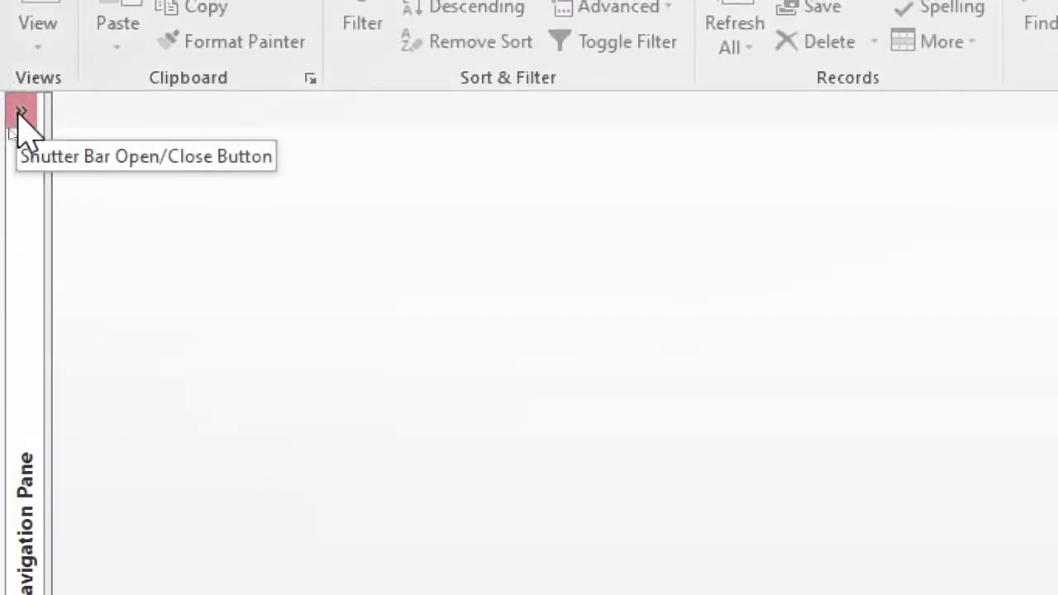
Maximize and minimize the Navigation Pane several times, leaving it open
click(20, 114)
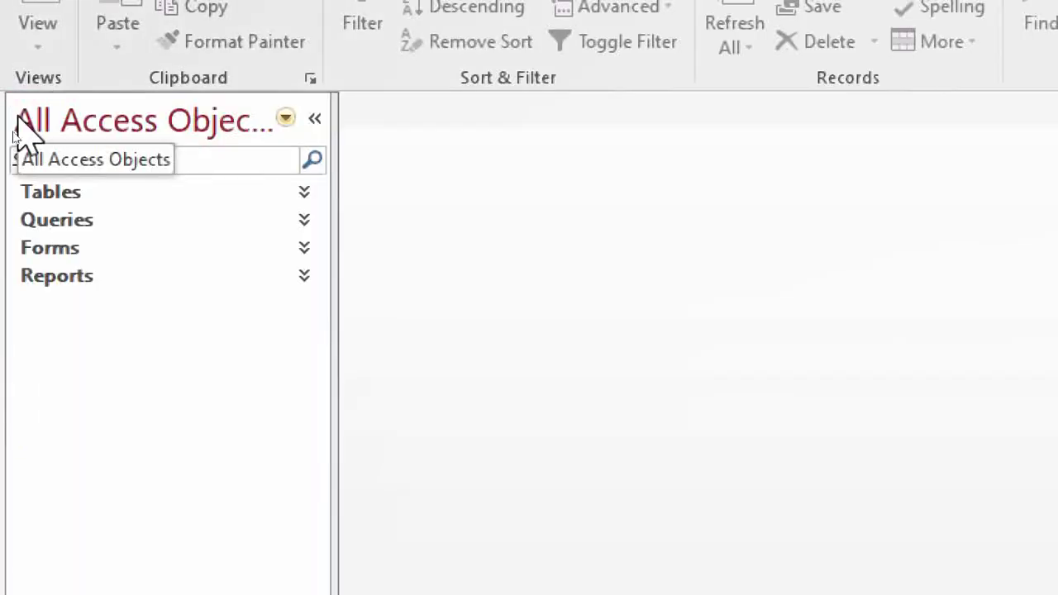
click(319, 120)
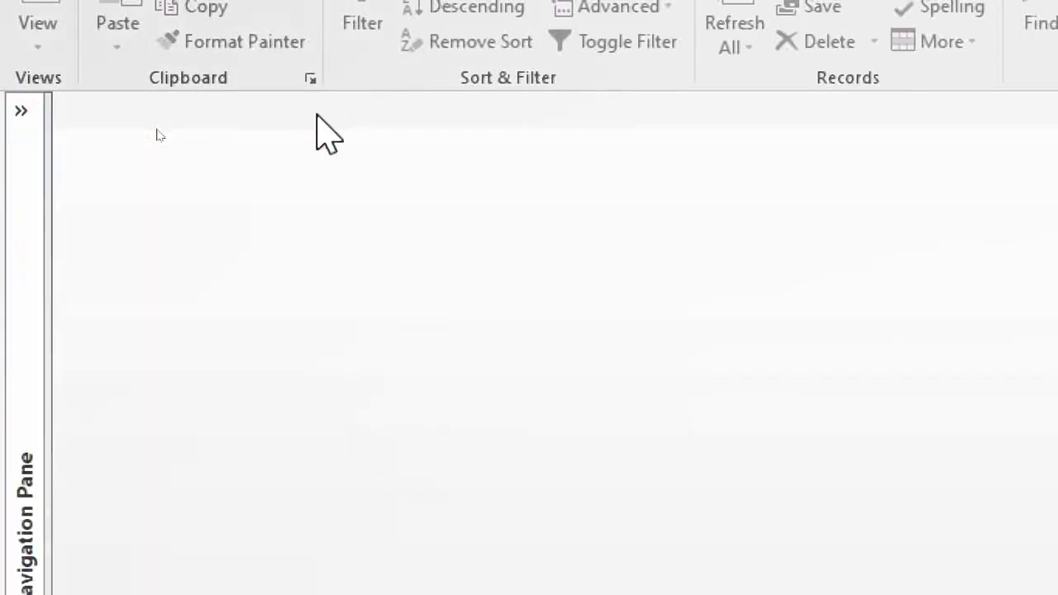
click(20, 113)
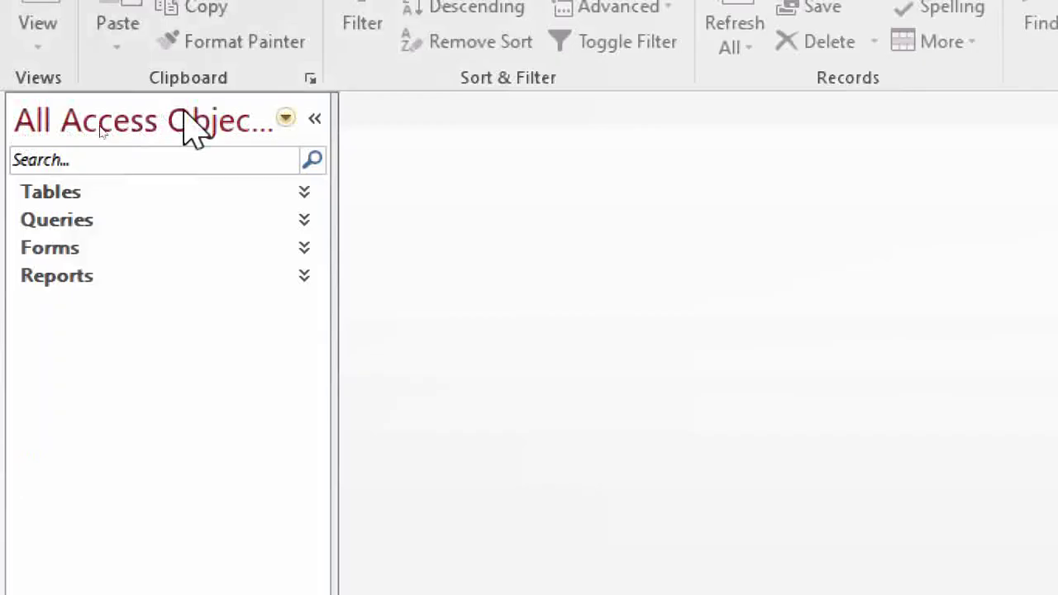
click(319, 120)
click(20, 112)
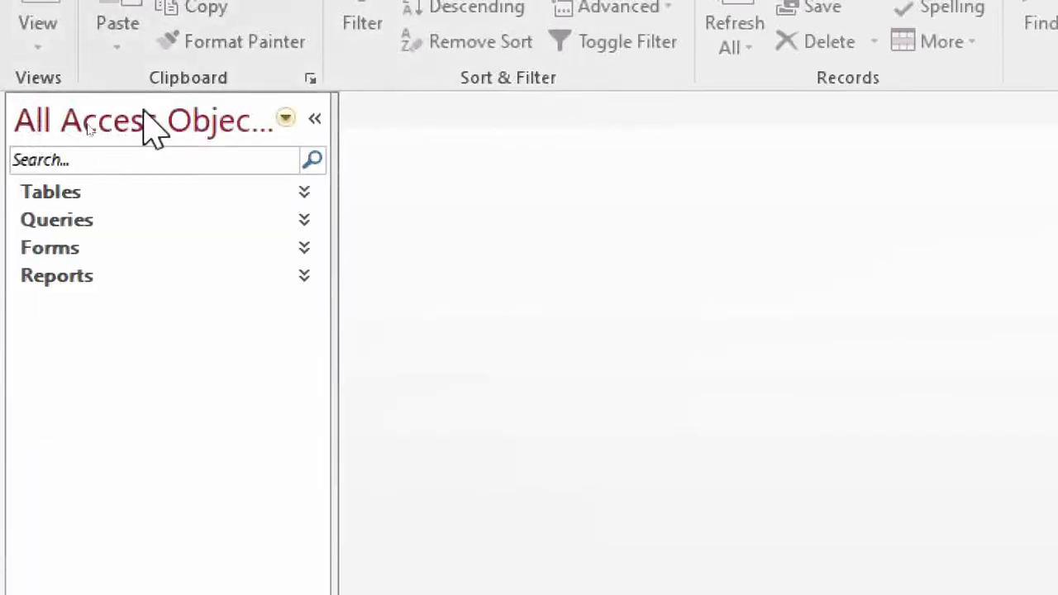
click(318, 120)
click(18, 114)
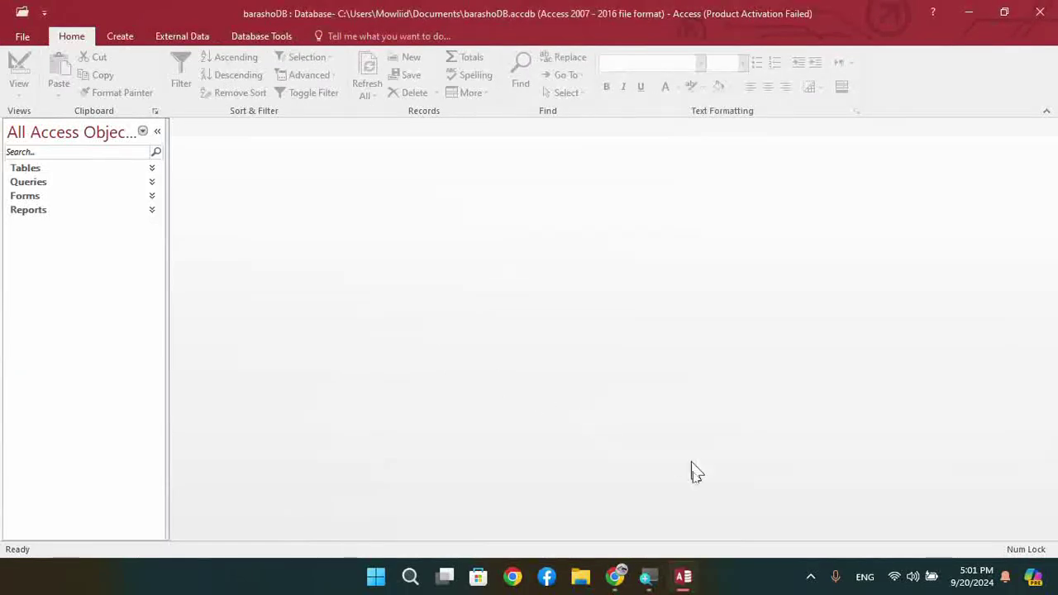
Check the lesson outline in the Canva presentation in Chrome, and view the Navigation Pane's category and filter options back in Access
click(617, 568)
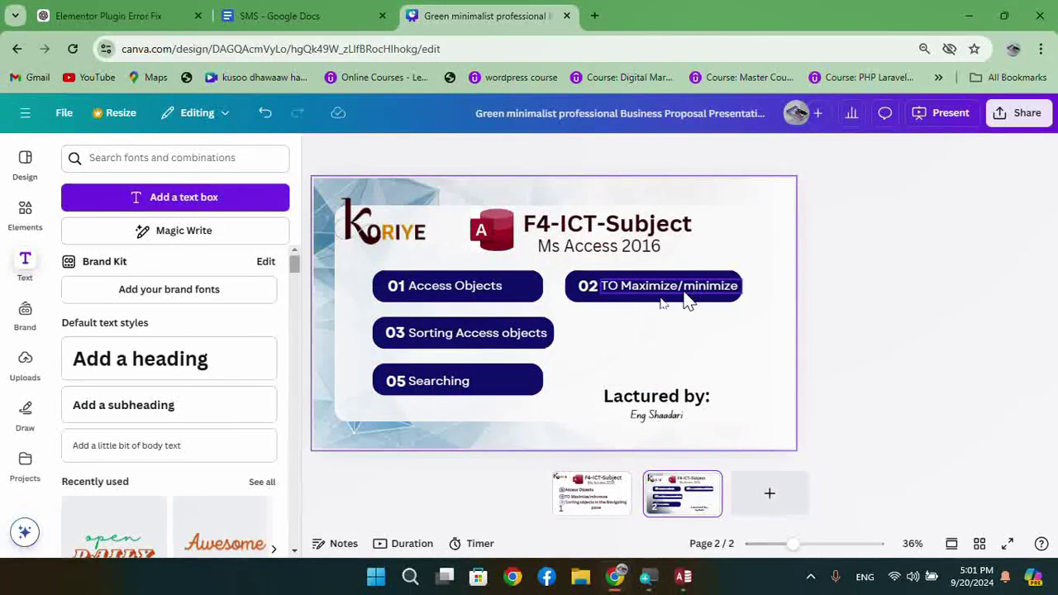
click(683, 576)
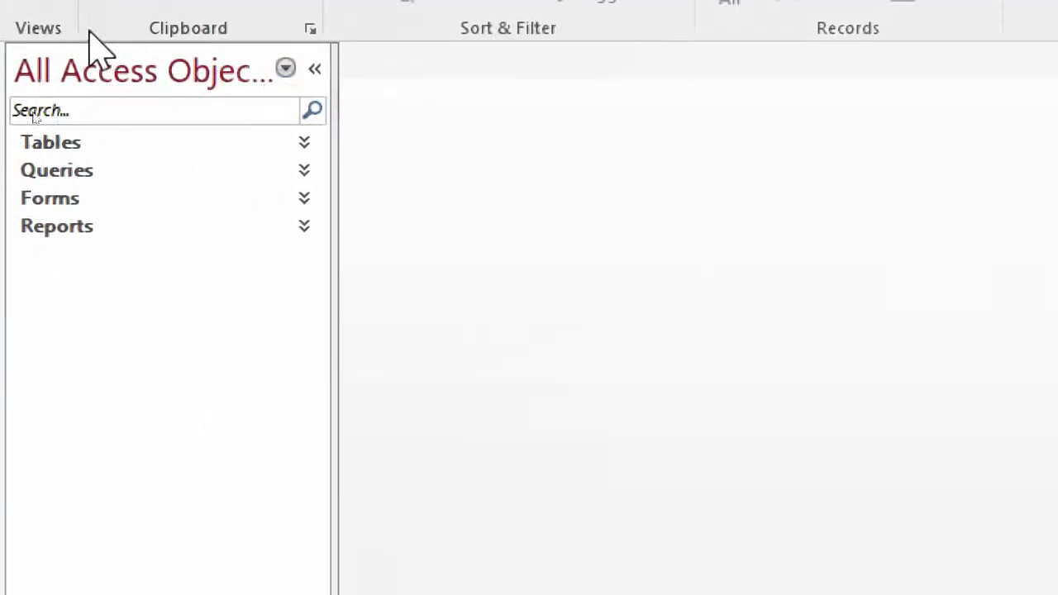
click(285, 68)
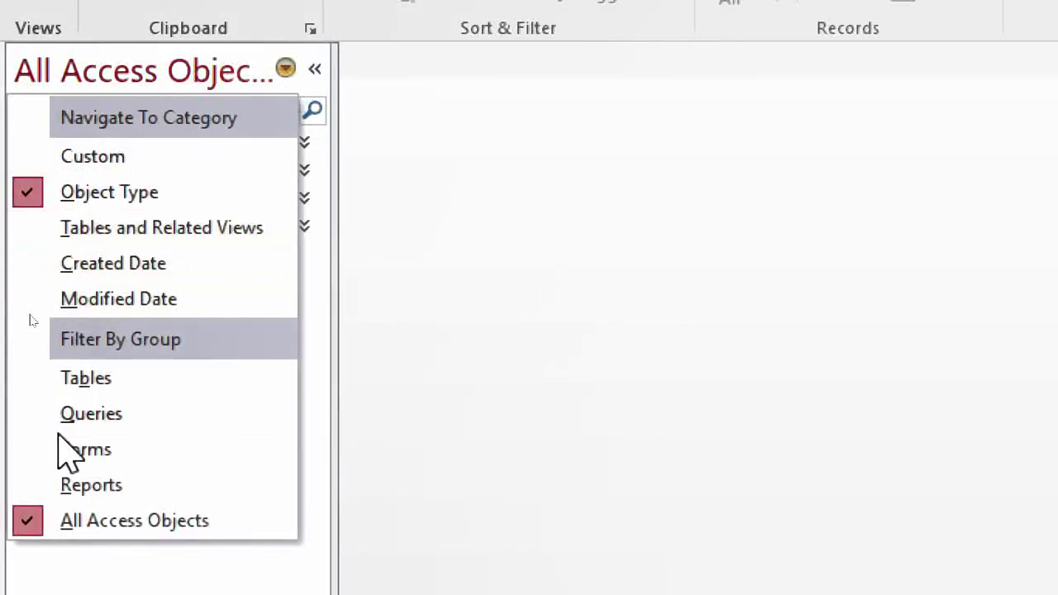
click(746, 507)
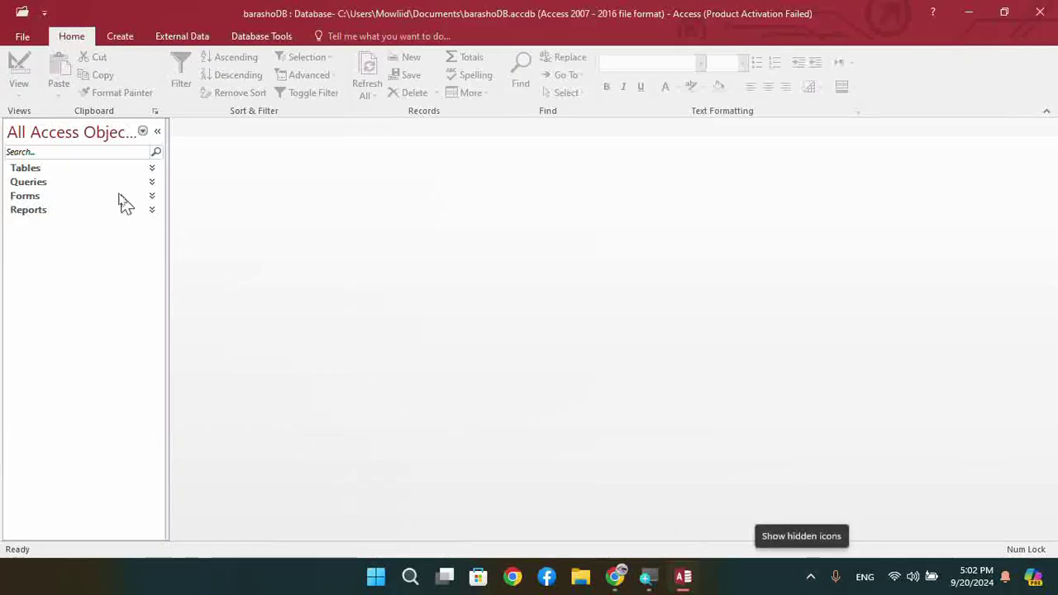
click(142, 132)
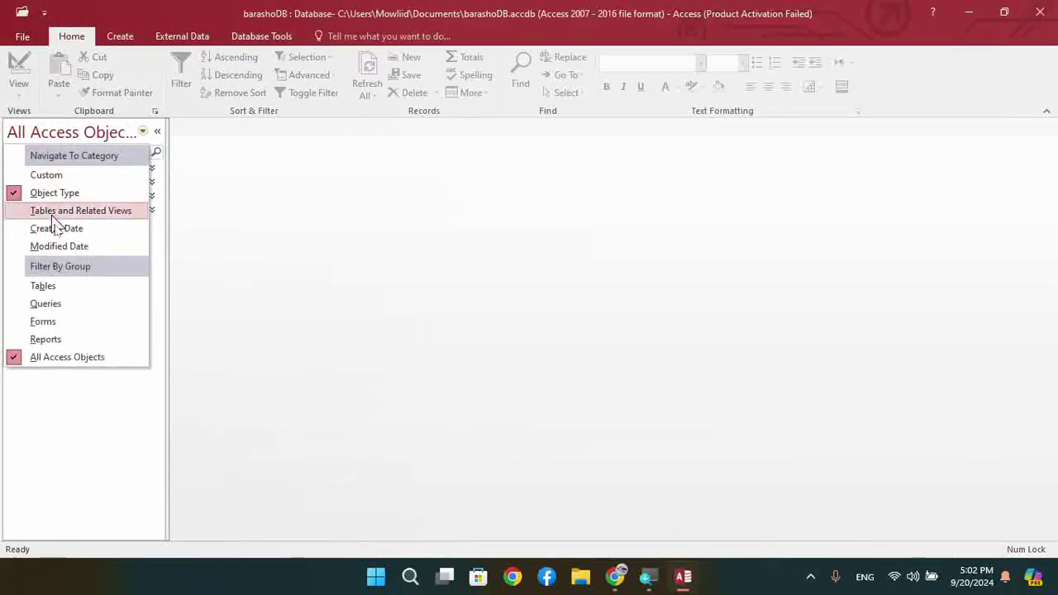
click(809, 578)
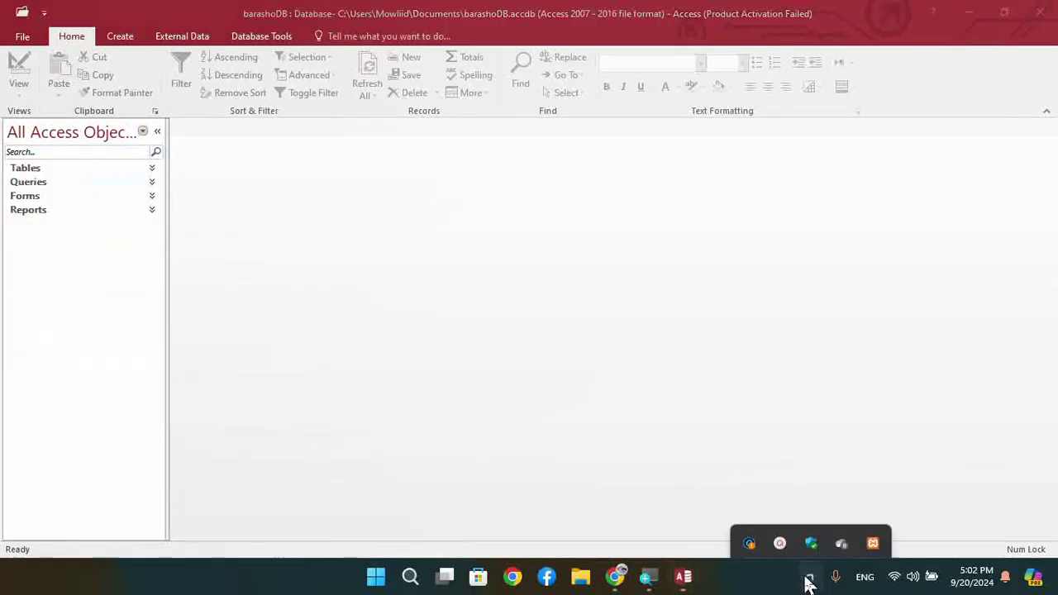
click(781, 531)
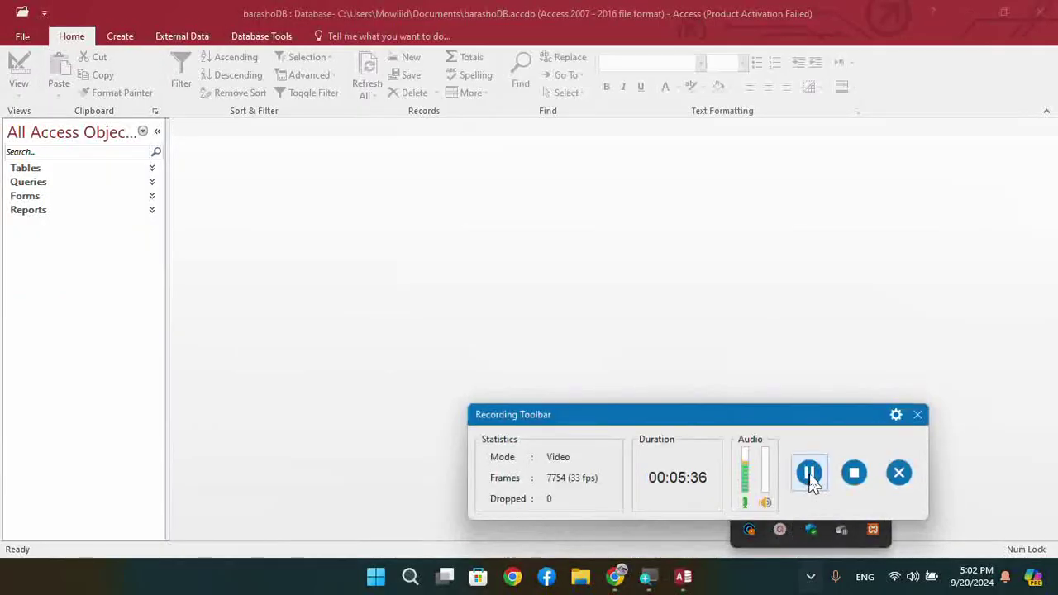
drag(730, 428, 758, 579)
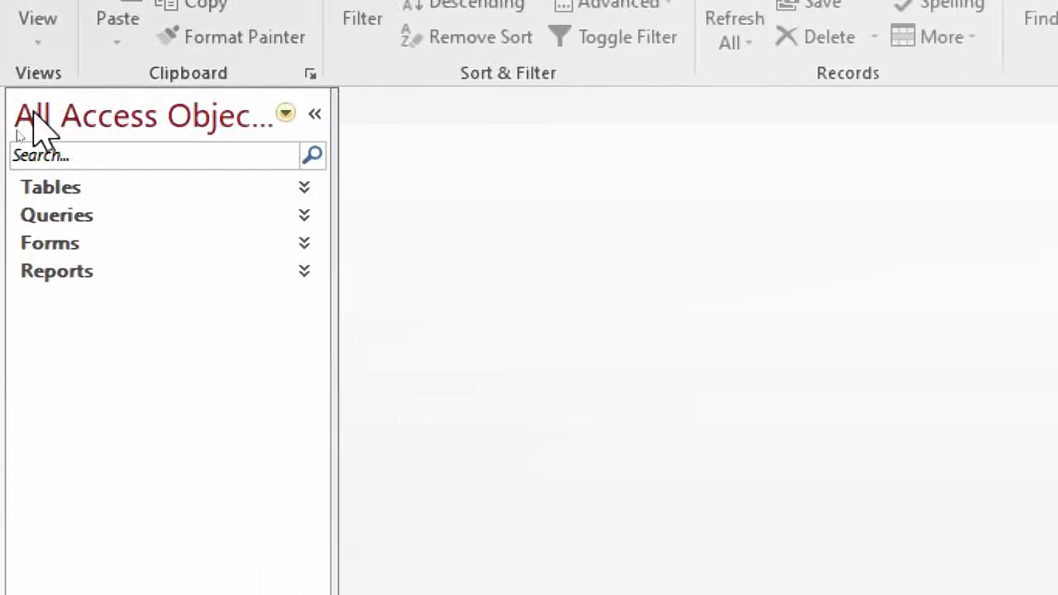
Categorize the Navigation Pane by Tables and Related Views, expanding and collapsing the customer, orders and orderlineTB groups to view their objects
click(283, 115)
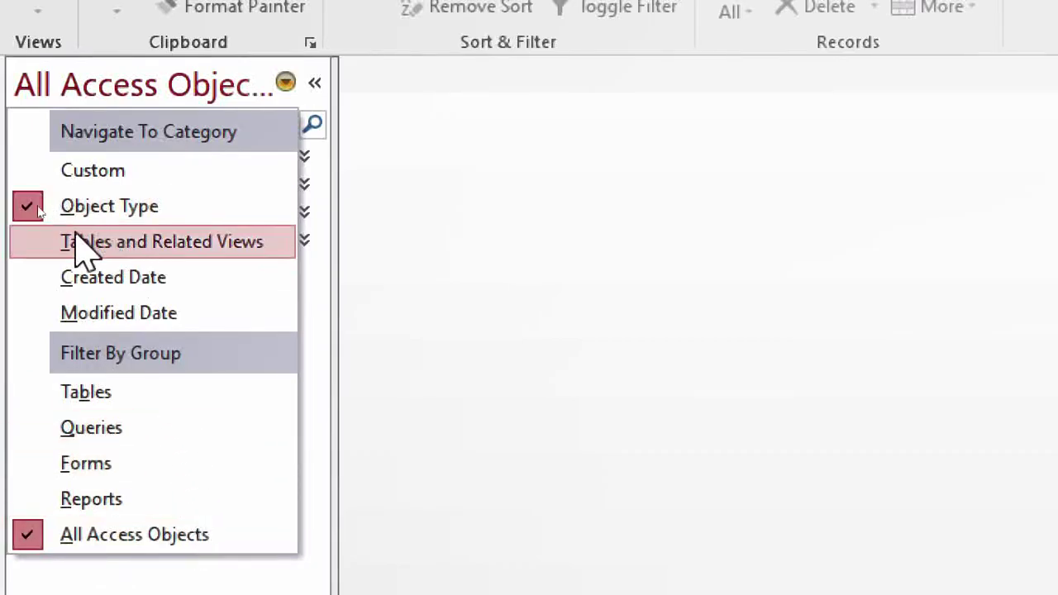
click(214, 241)
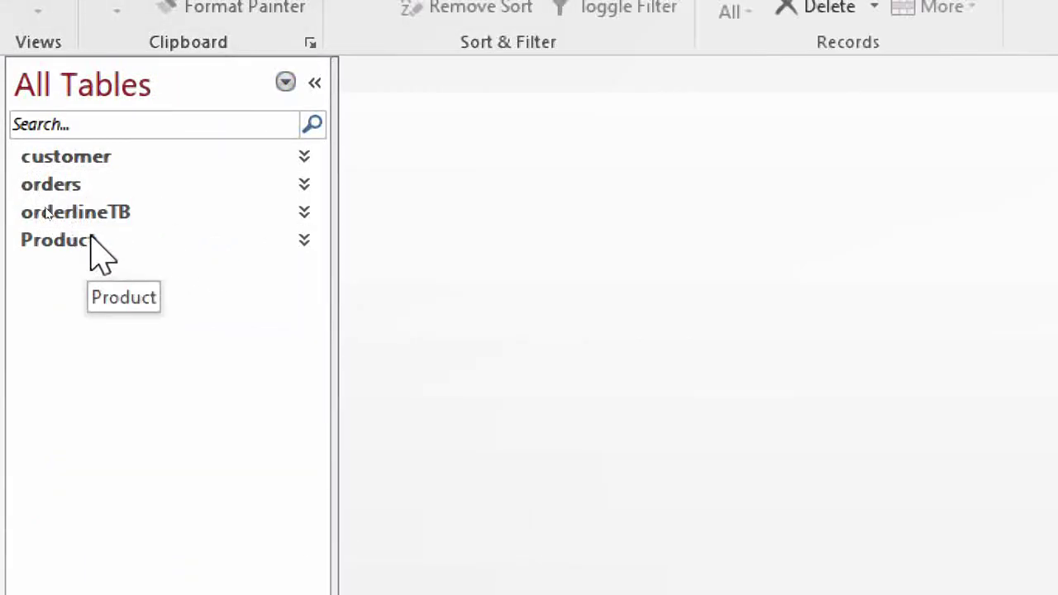
click(305, 157)
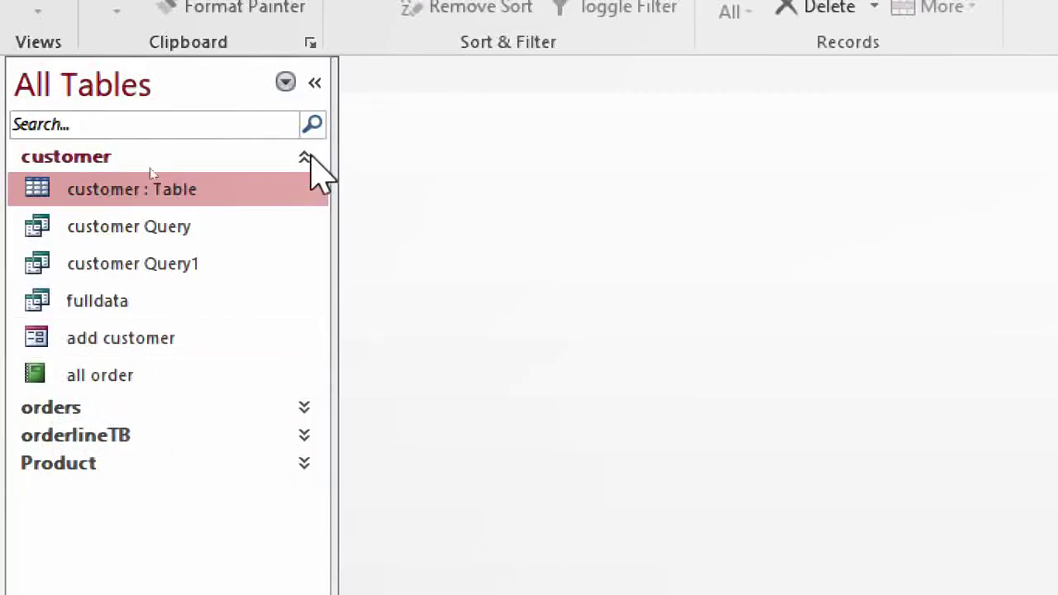
click(305, 157)
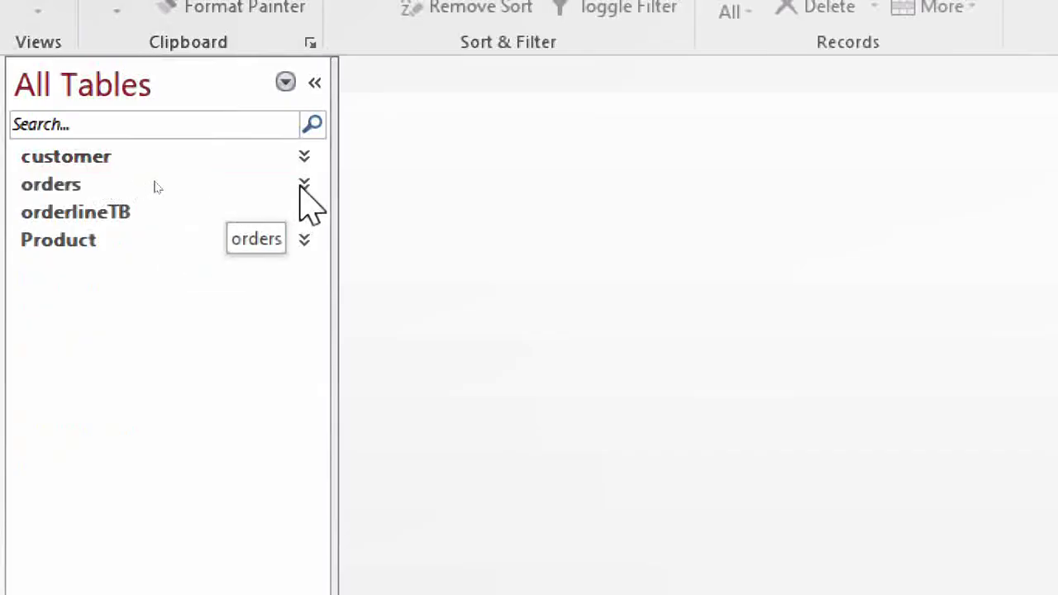
click(303, 184)
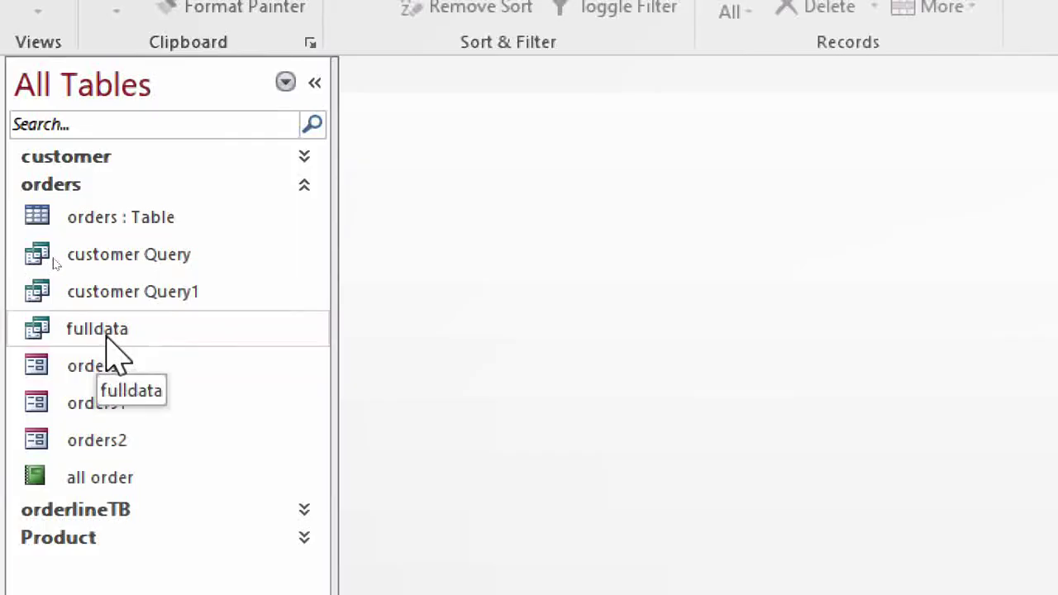
click(304, 185)
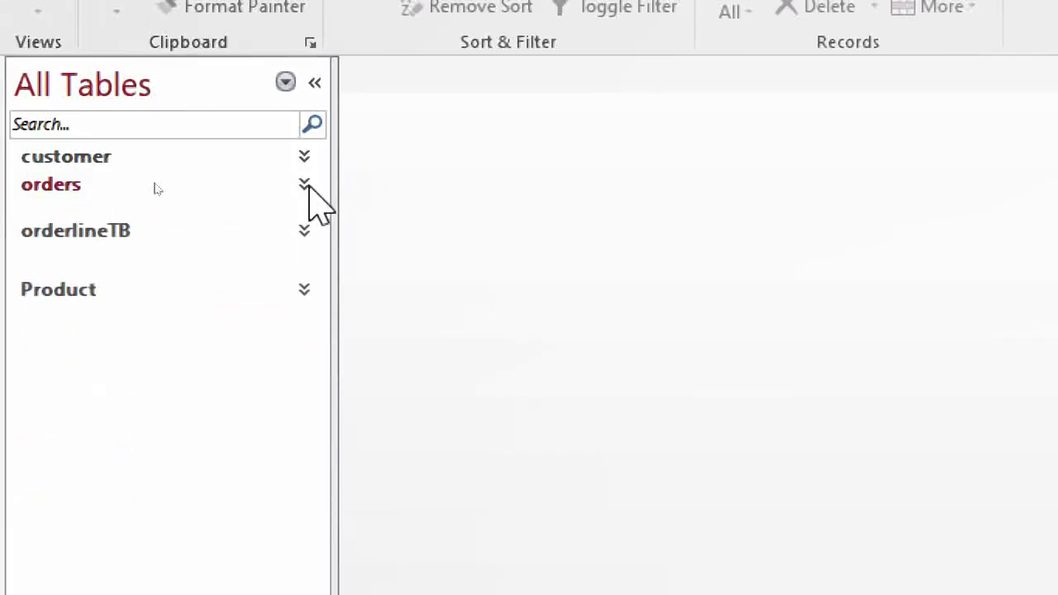
click(306, 217)
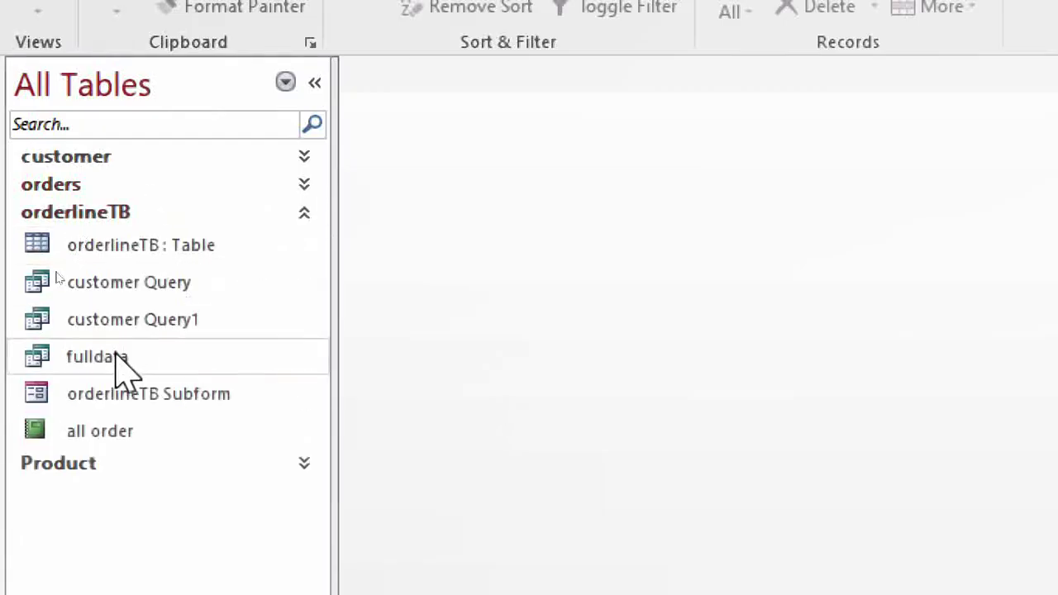
click(304, 212)
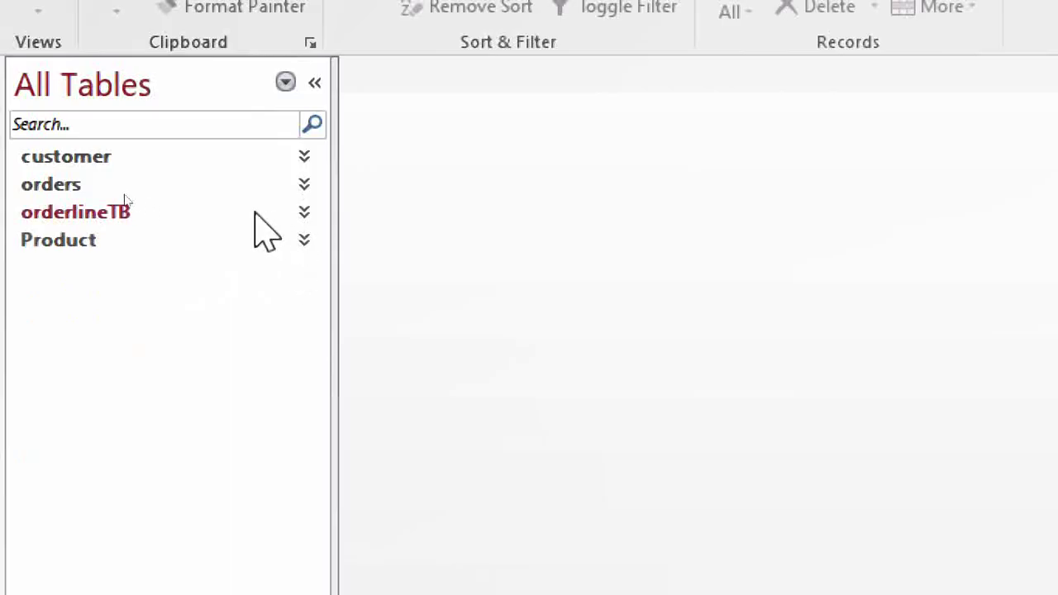
Filter the Navigation Pane to the customer group and after that to the orders group
click(285, 81)
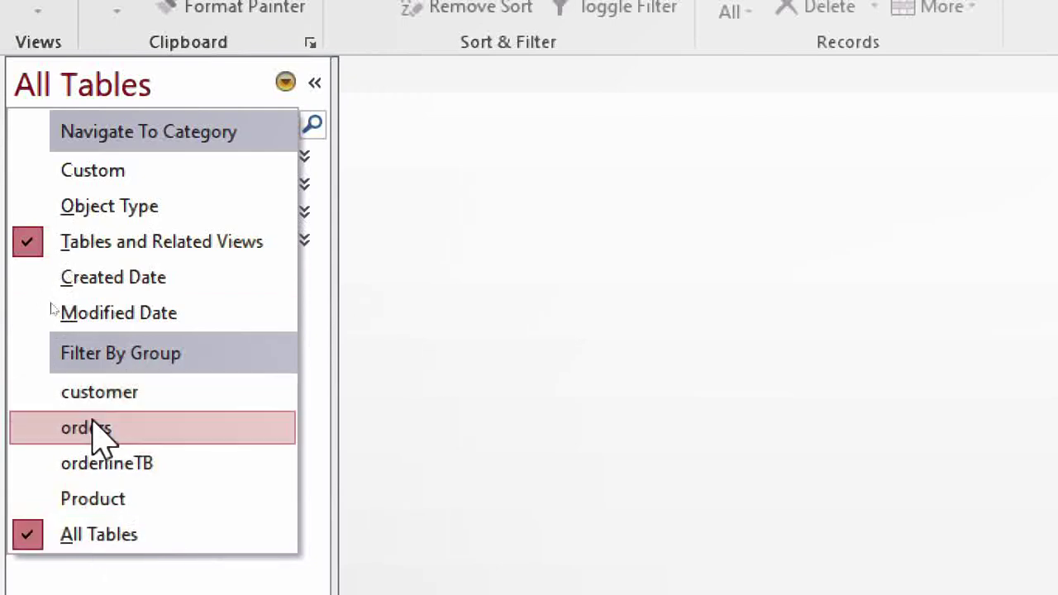
click(109, 394)
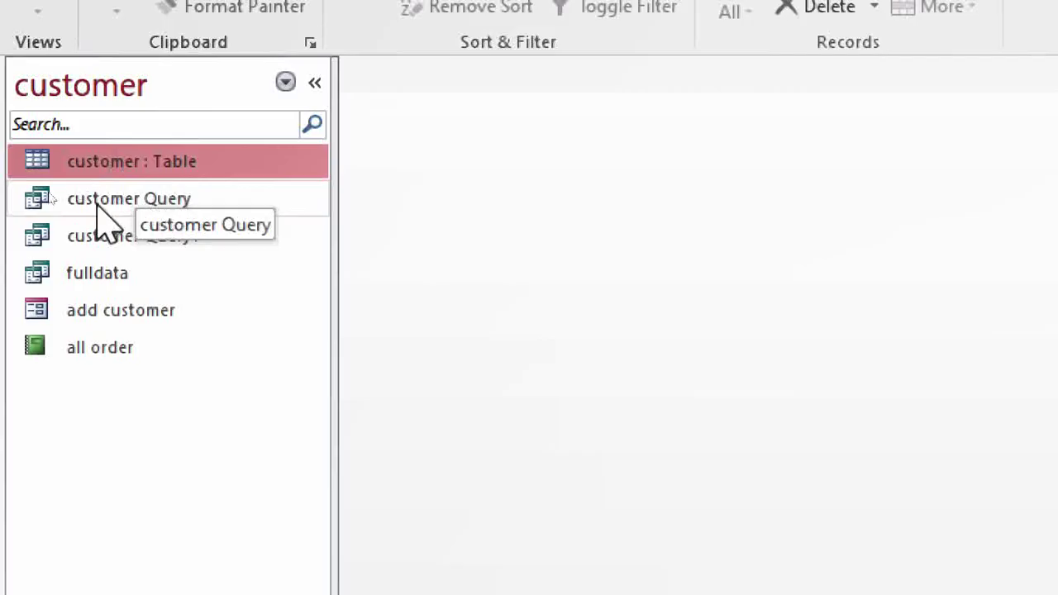
click(286, 82)
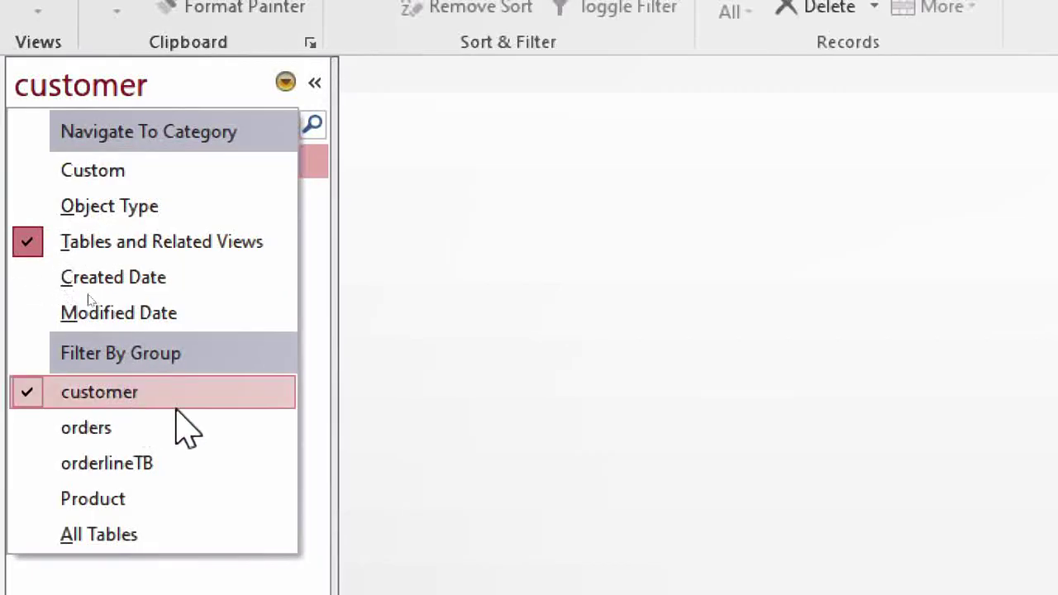
click(132, 427)
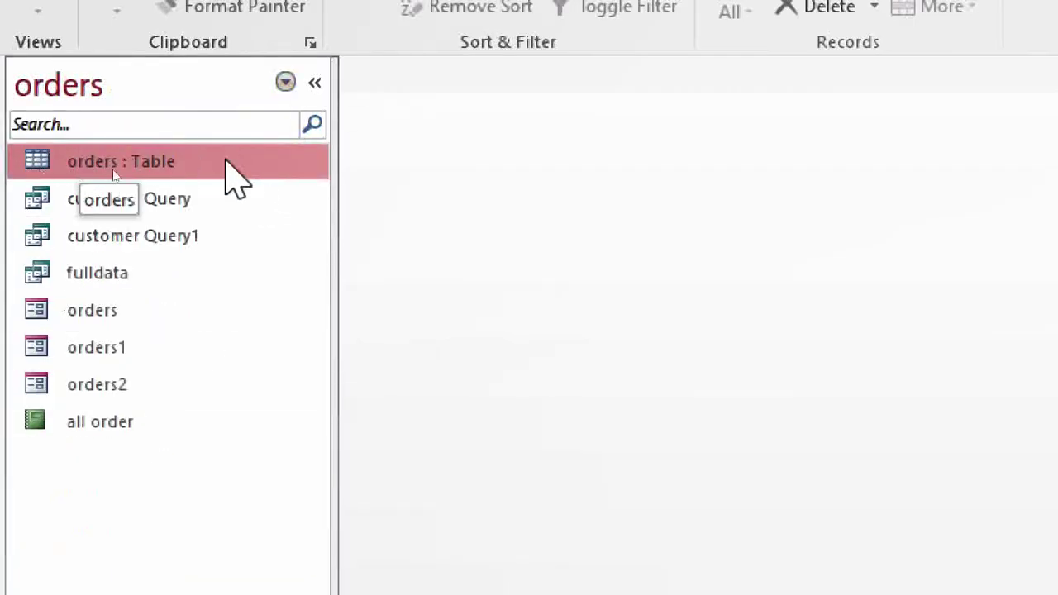
Categorize the Navigation Pane by Created Date and repeatedly collapse and expand the Last Month group, leaving it collapsed
click(285, 82)
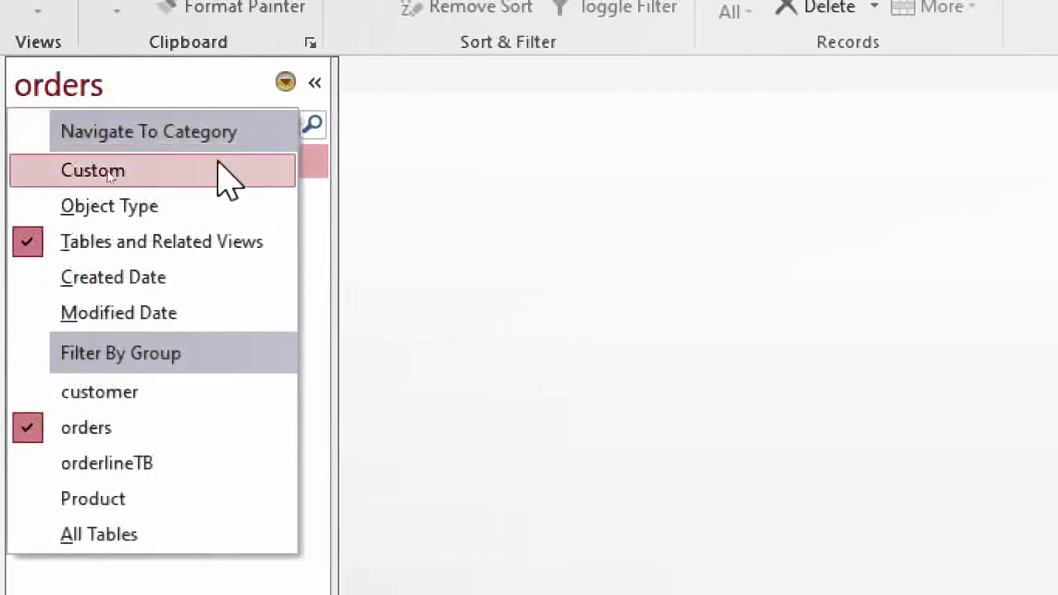
click(149, 281)
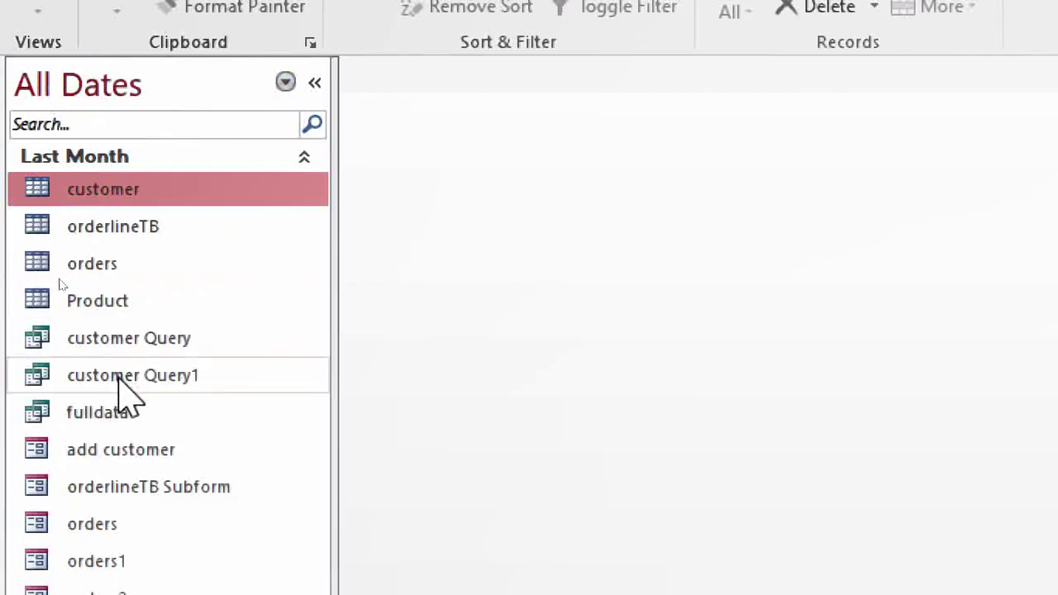
click(306, 157)
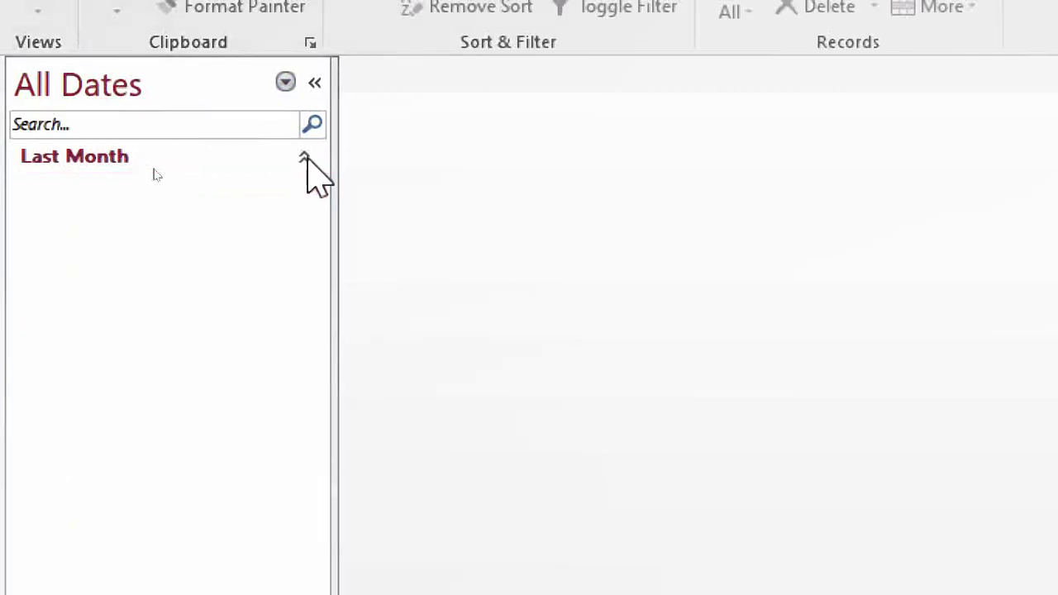
click(305, 157)
click(305, 158)
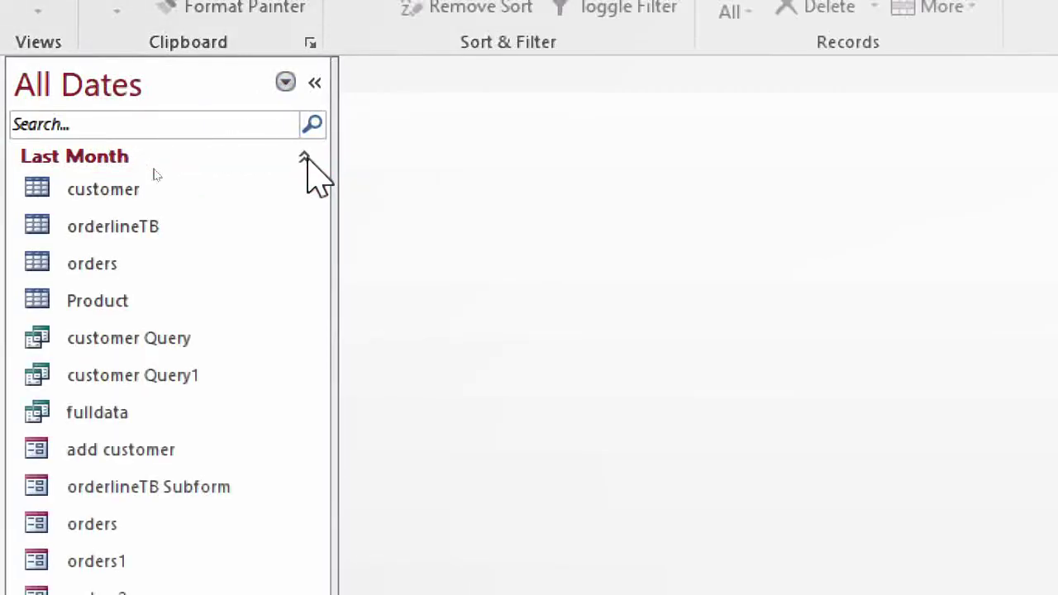
click(305, 157)
click(305, 157)
click(305, 157)
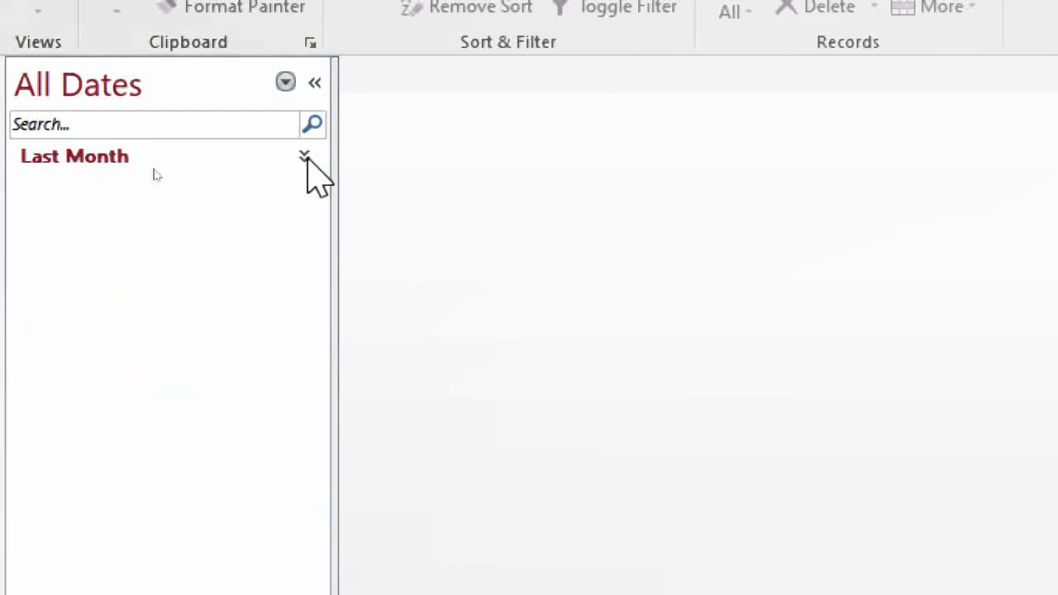
click(305, 157)
click(305, 157)
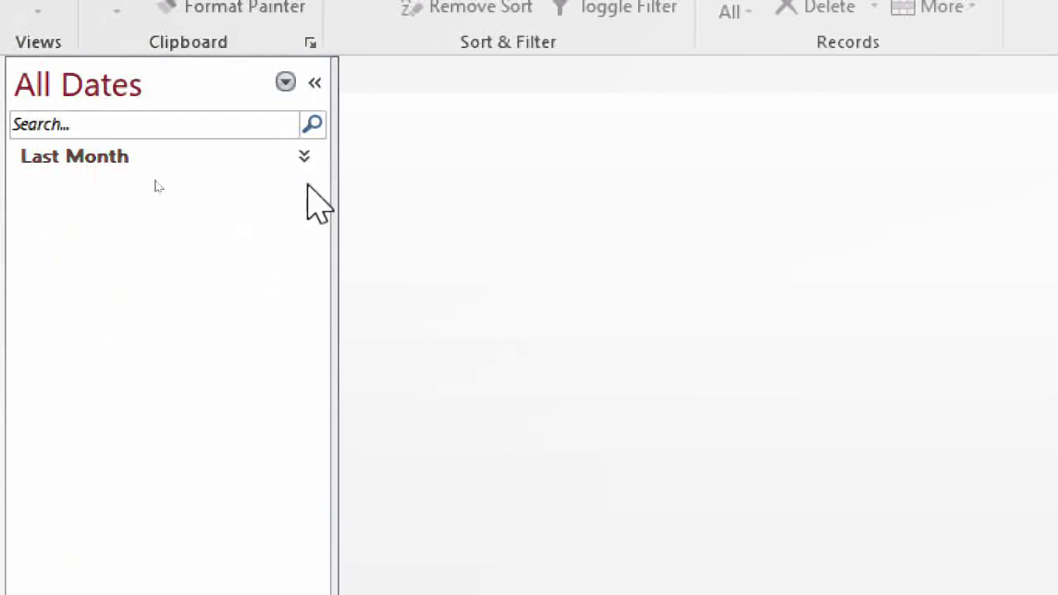
Filter the date-categorized objects to Last Month, and return the Navigation Pane to the Object Type category
click(282, 86)
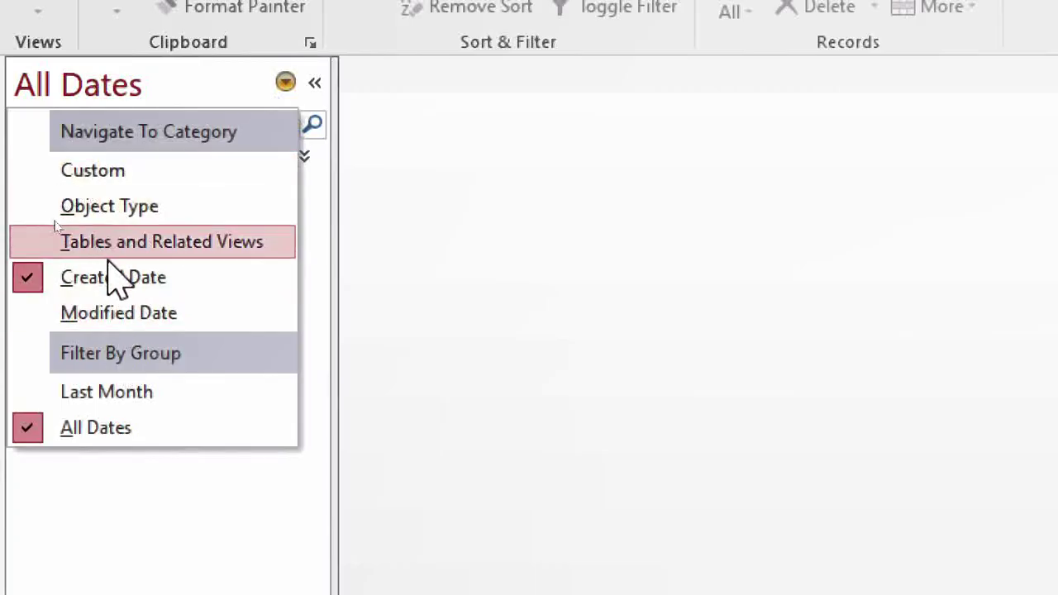
click(115, 397)
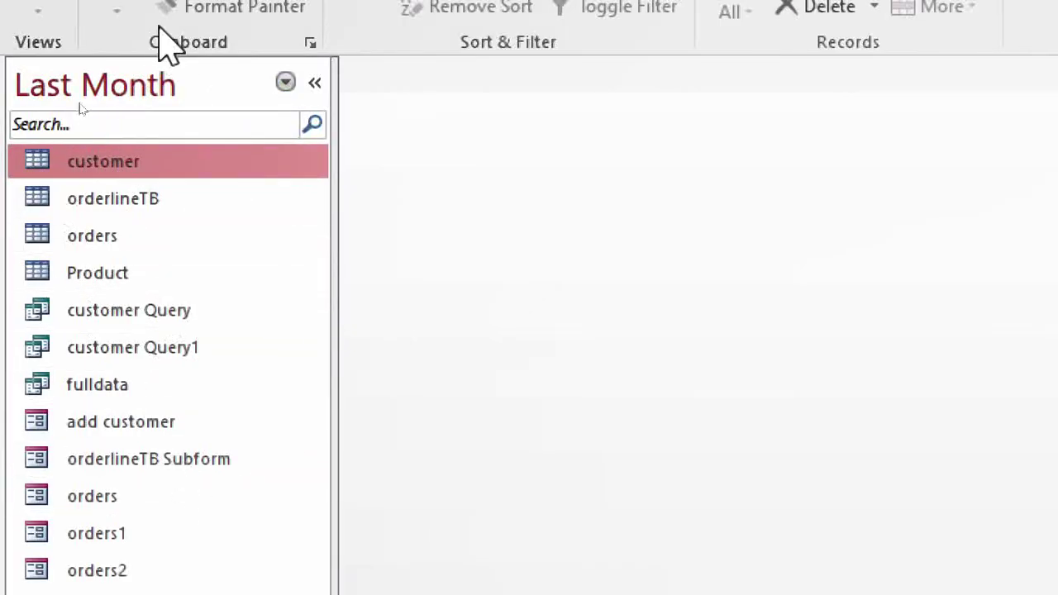
click(285, 82)
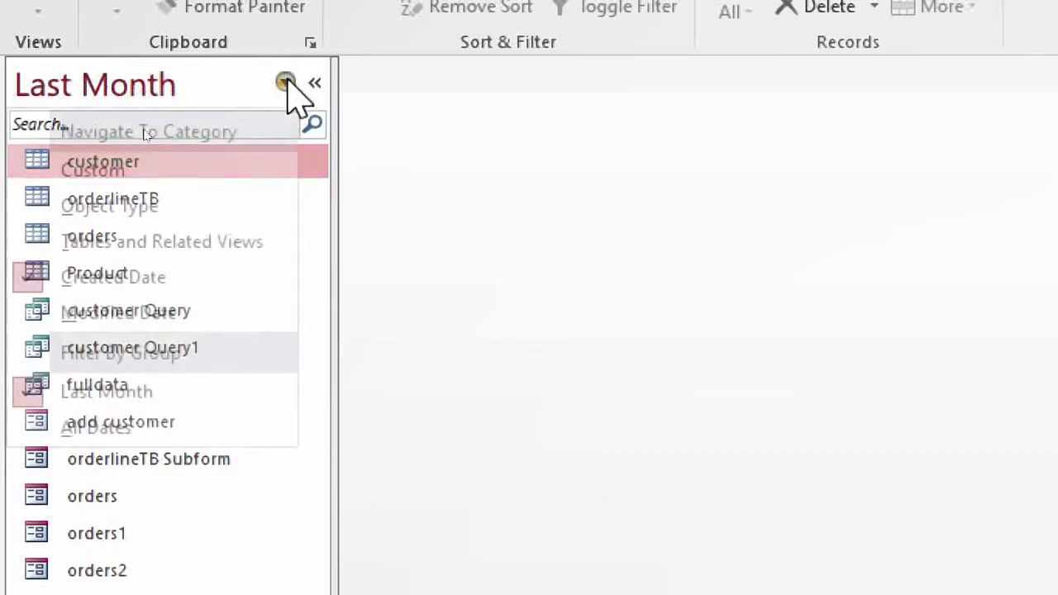
click(144, 202)
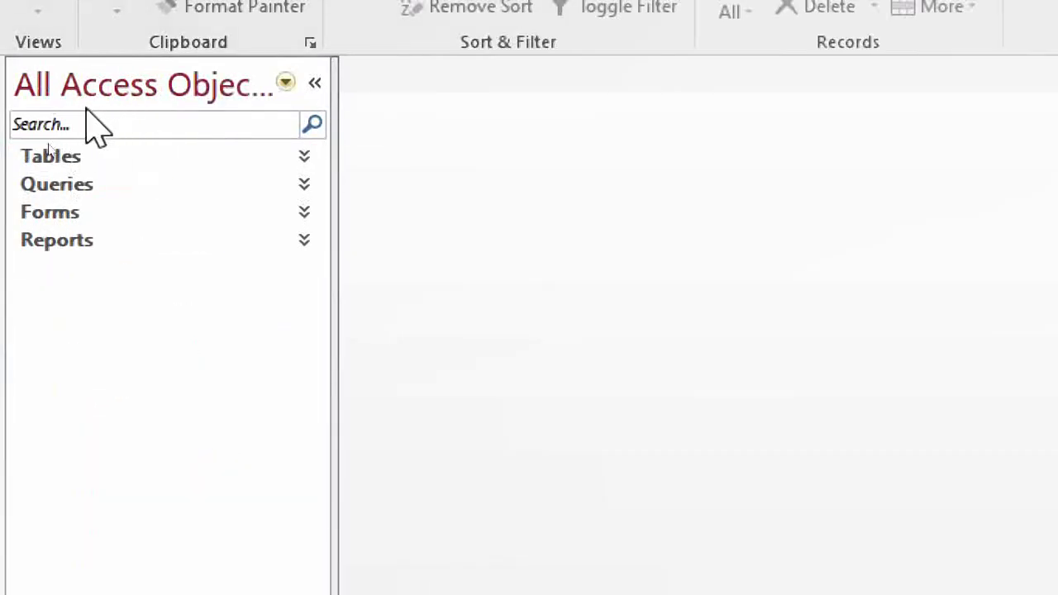
Filter the Navigation Pane to the Tables group, and after that switch it to the Custom category
click(285, 82)
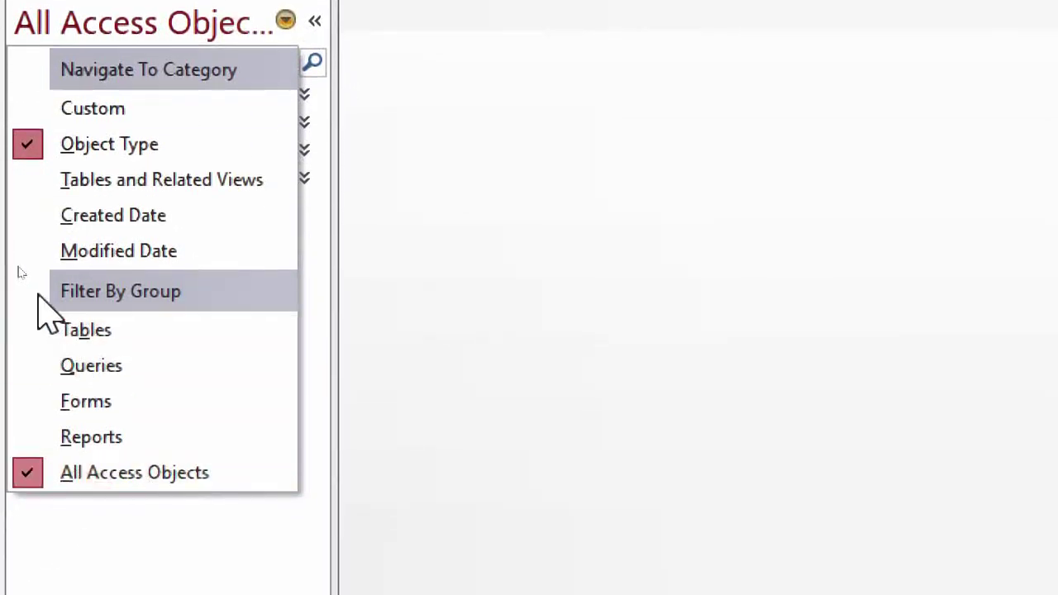
click(71, 327)
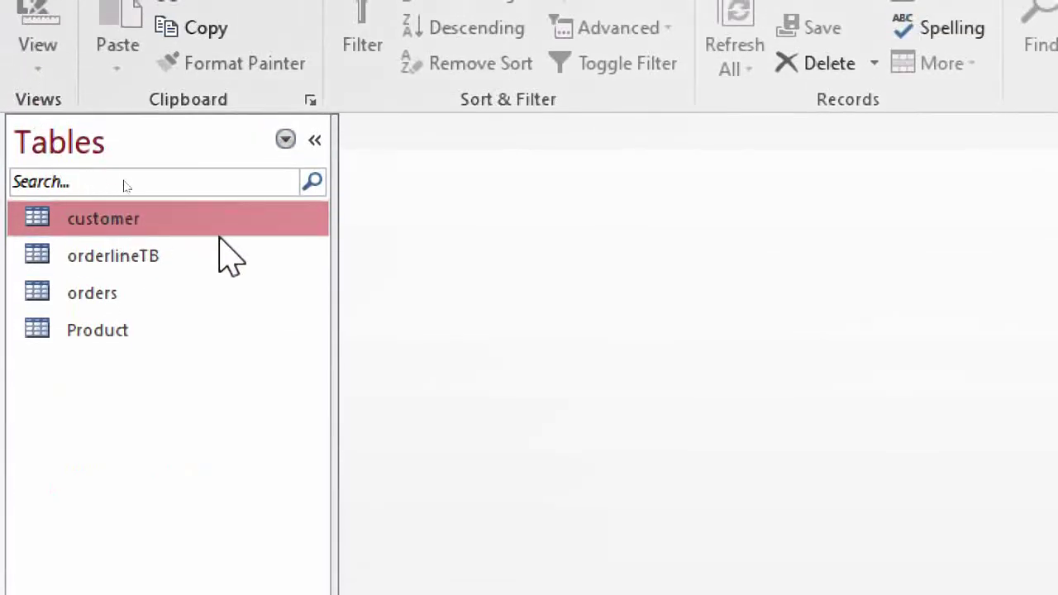
click(286, 139)
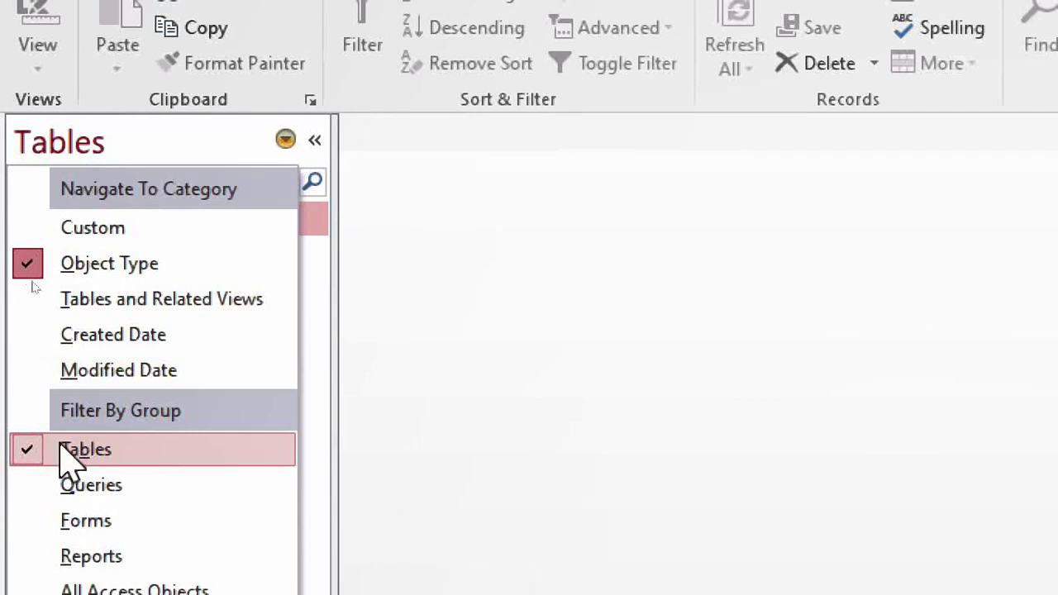
click(98, 229)
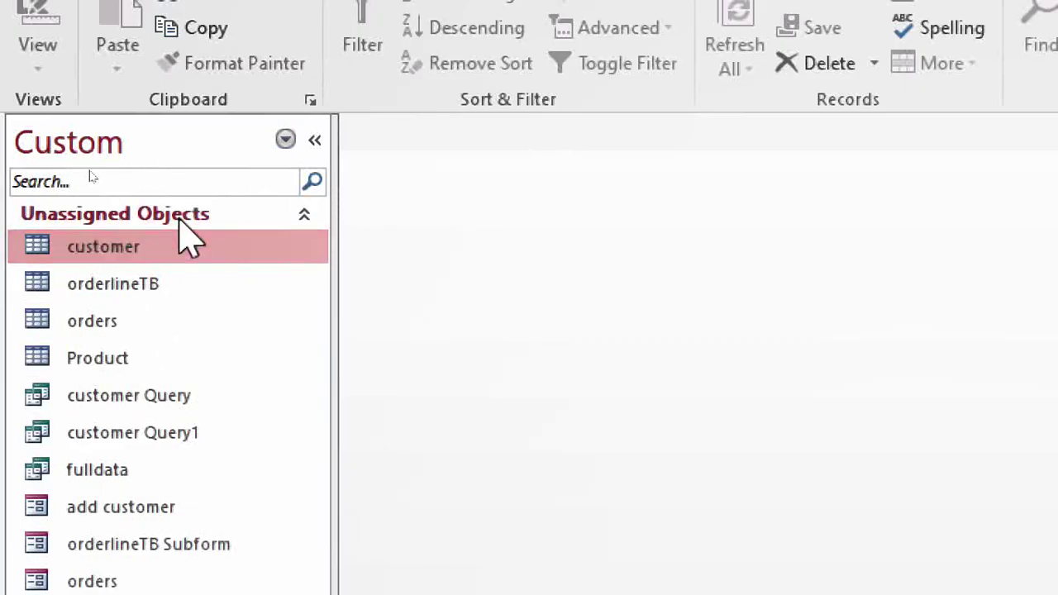
Toggle the Unassigned Objects group until it is collapsed, and view the options available for that group
click(180, 219)
click(180, 218)
click(179, 219)
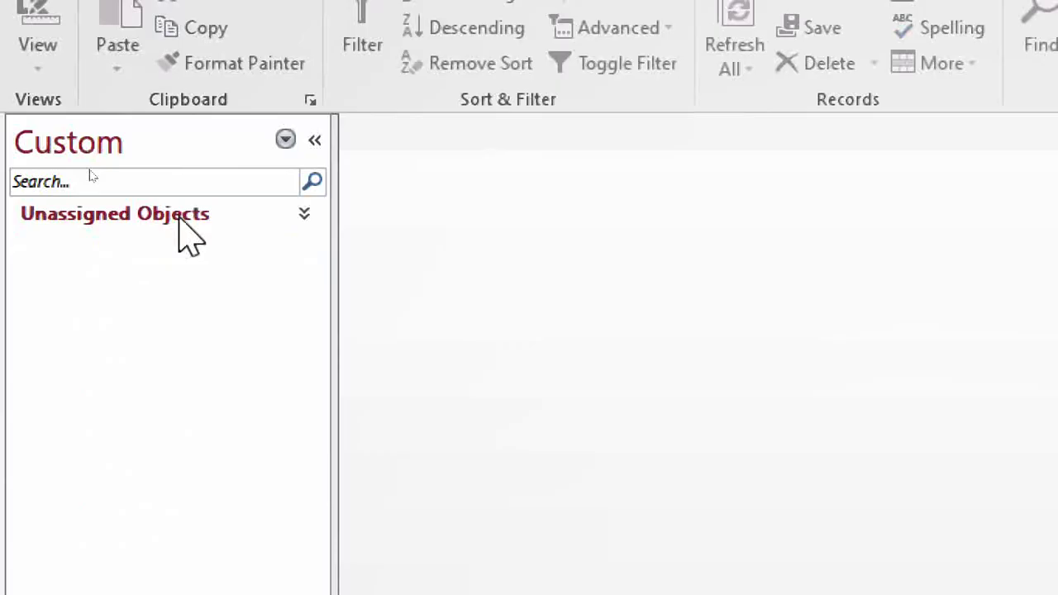
right_click(179, 218)
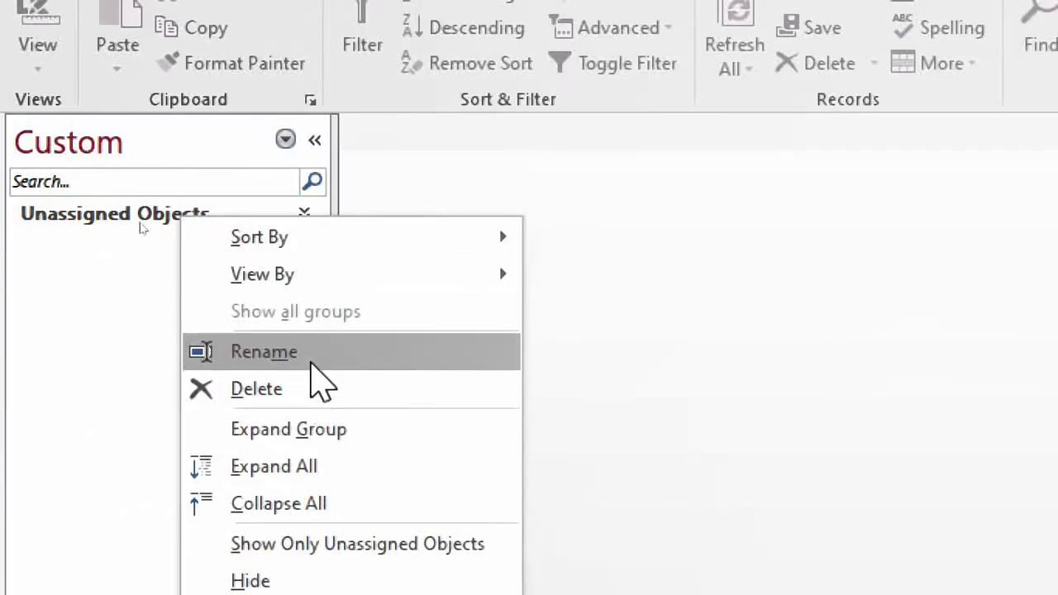
click(86, 302)
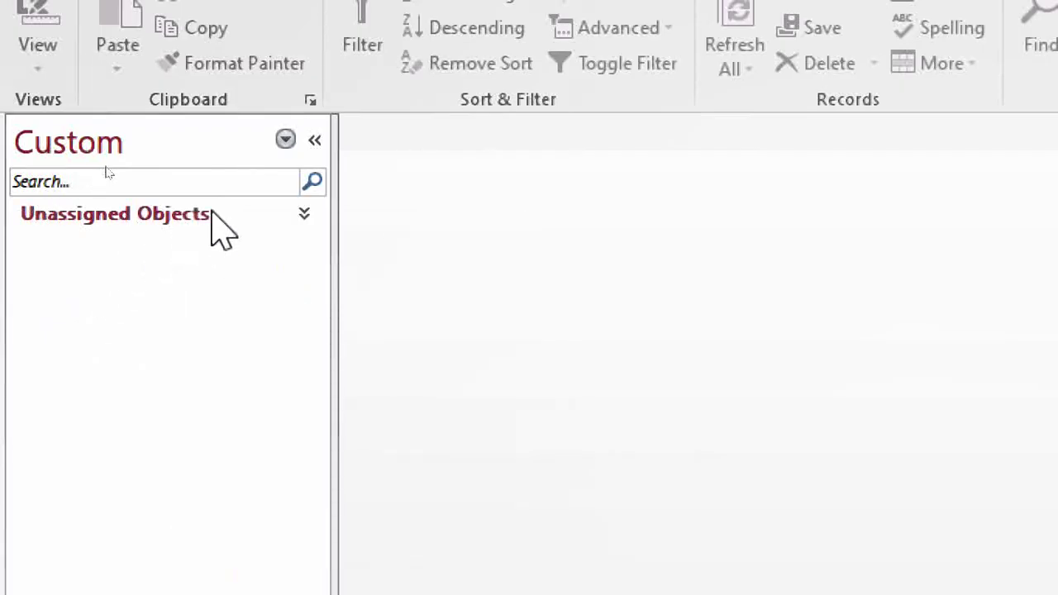
Return the Navigation Pane to the Object Type category and set the group filter to All Access Objects
click(110, 150)
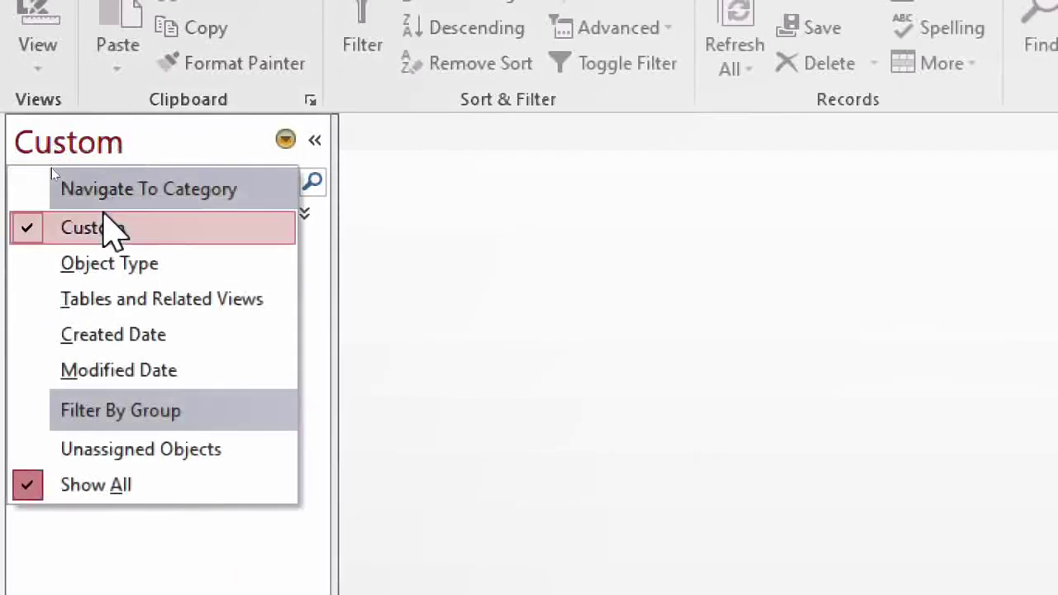
click(86, 273)
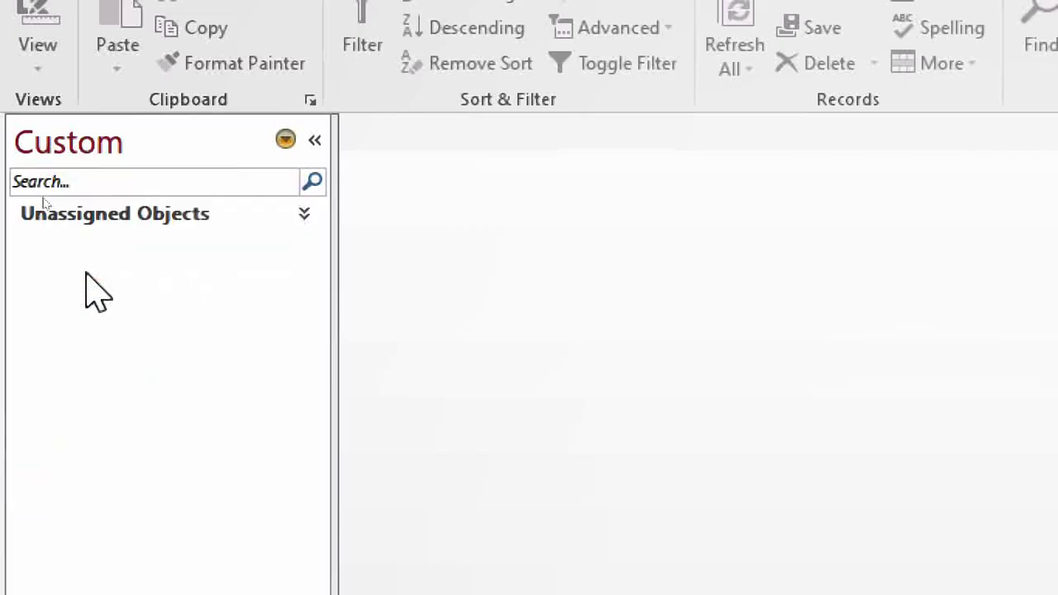
click(130, 158)
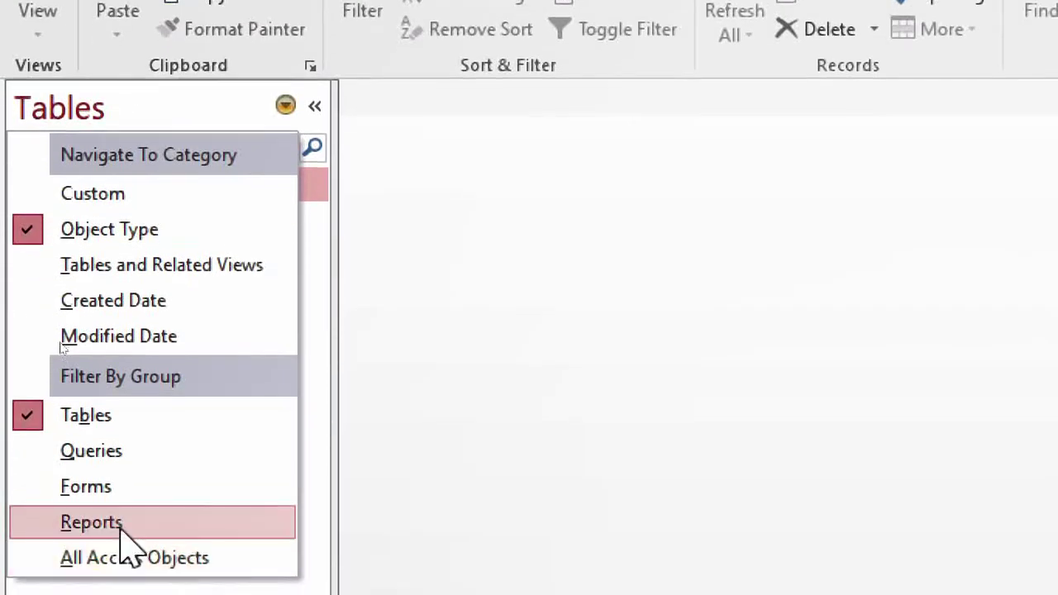
click(103, 554)
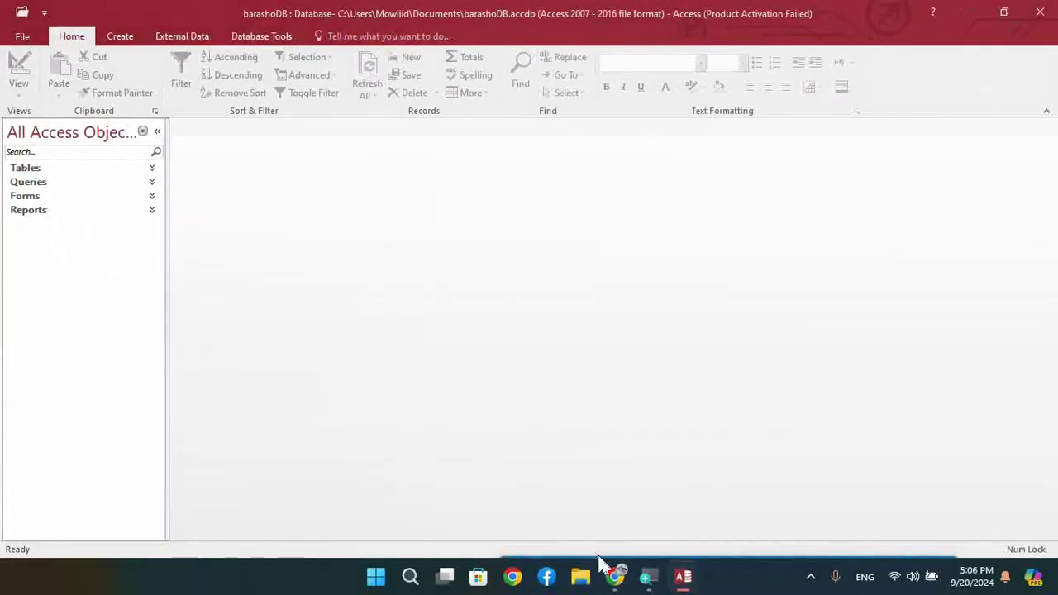
Check the lesson outline in the Canva presentation in Chrome, and return to Access to categorize the Navigation Pane by Created Date
click(615, 576)
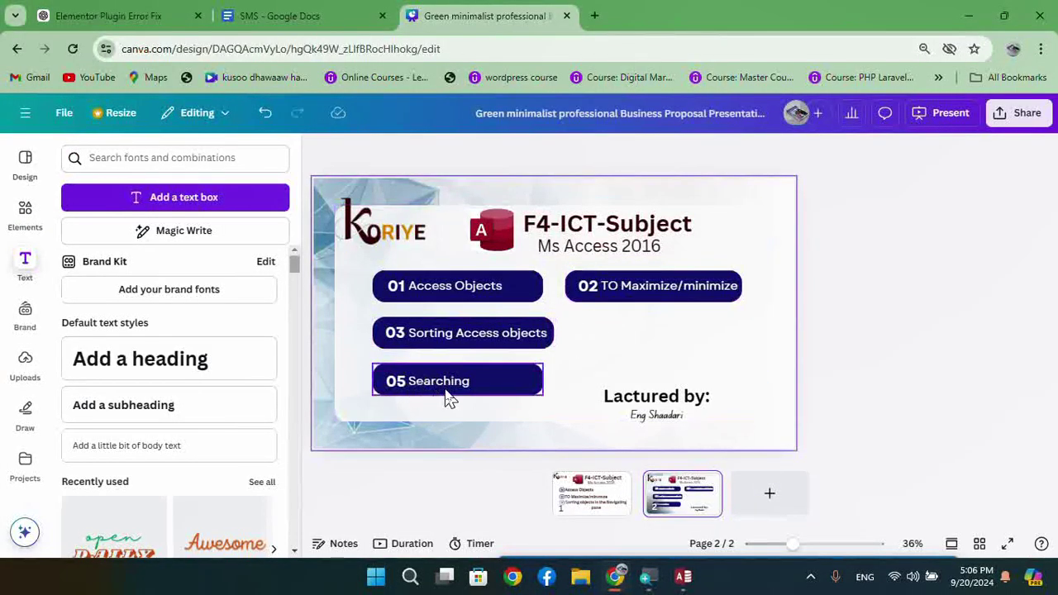
click(681, 580)
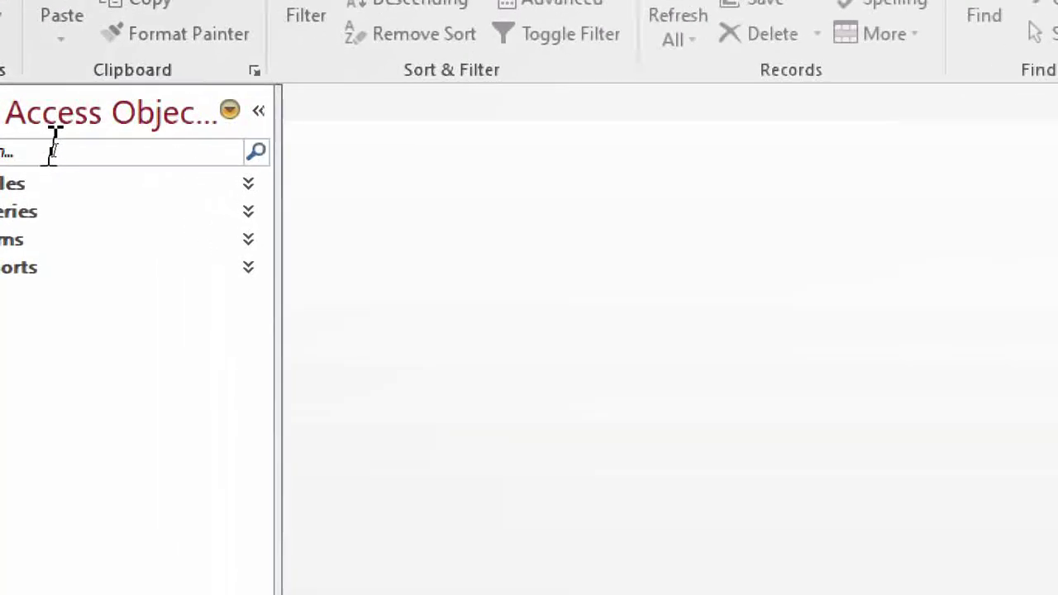
click(82, 116)
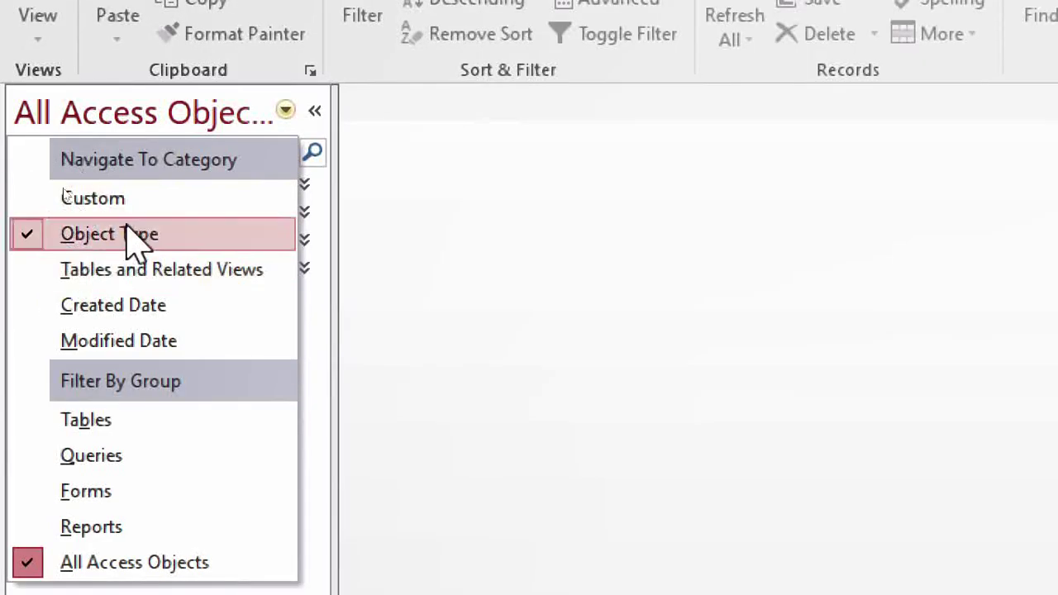
click(133, 310)
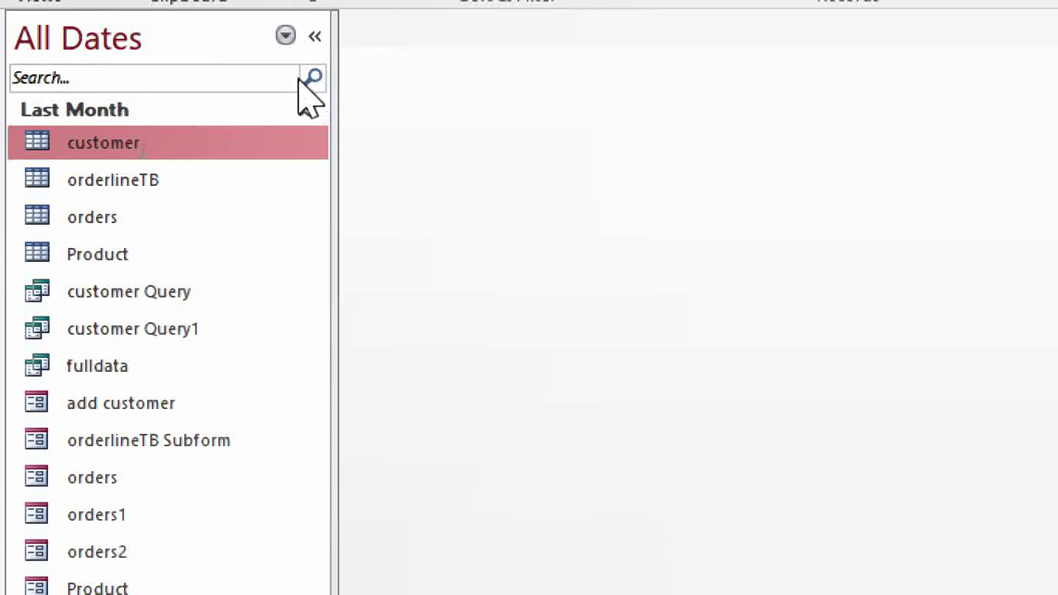
Search the date-categorized objects for "orders", narrow the search to "orders1", and widen it back to "orders"
click(150, 82)
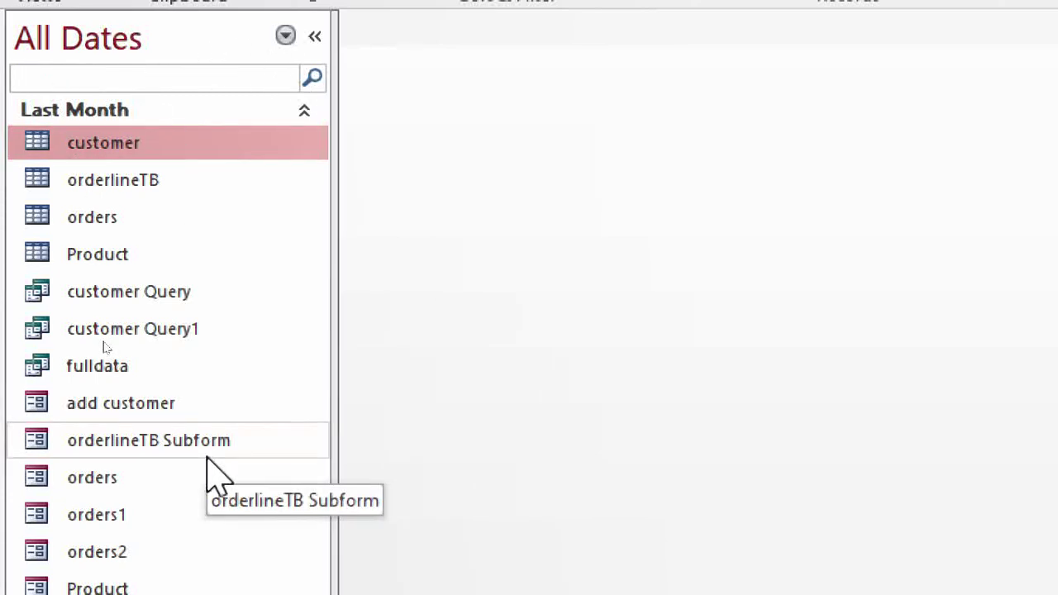
text(or)
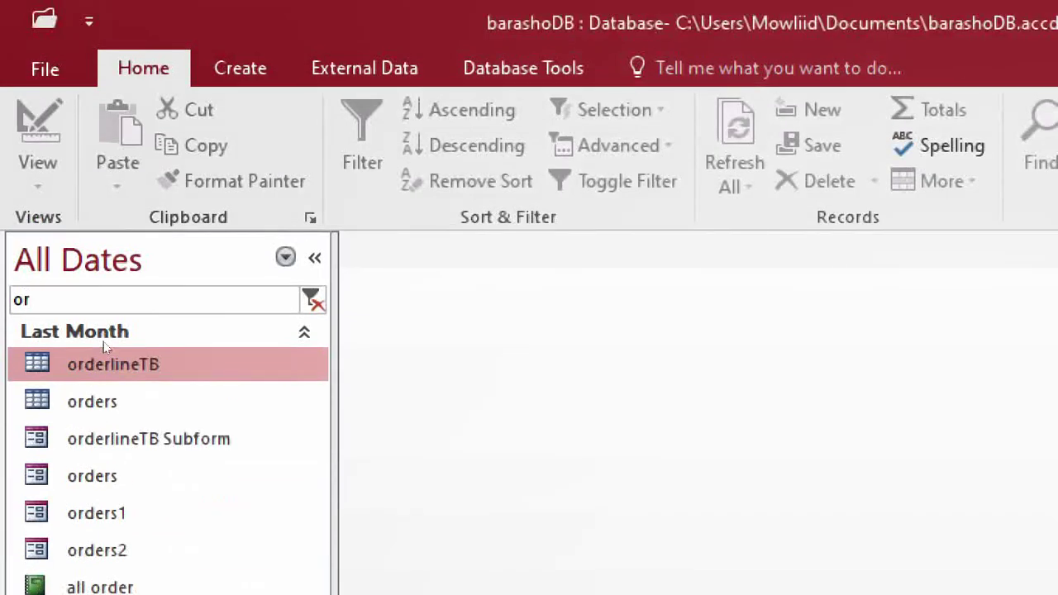
text(ders)
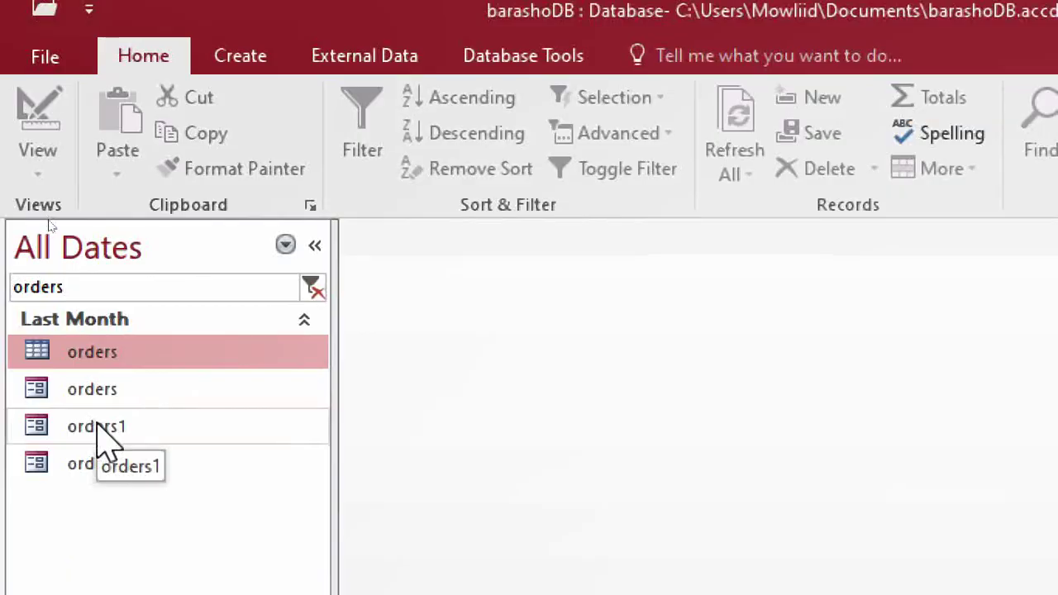
text(1)
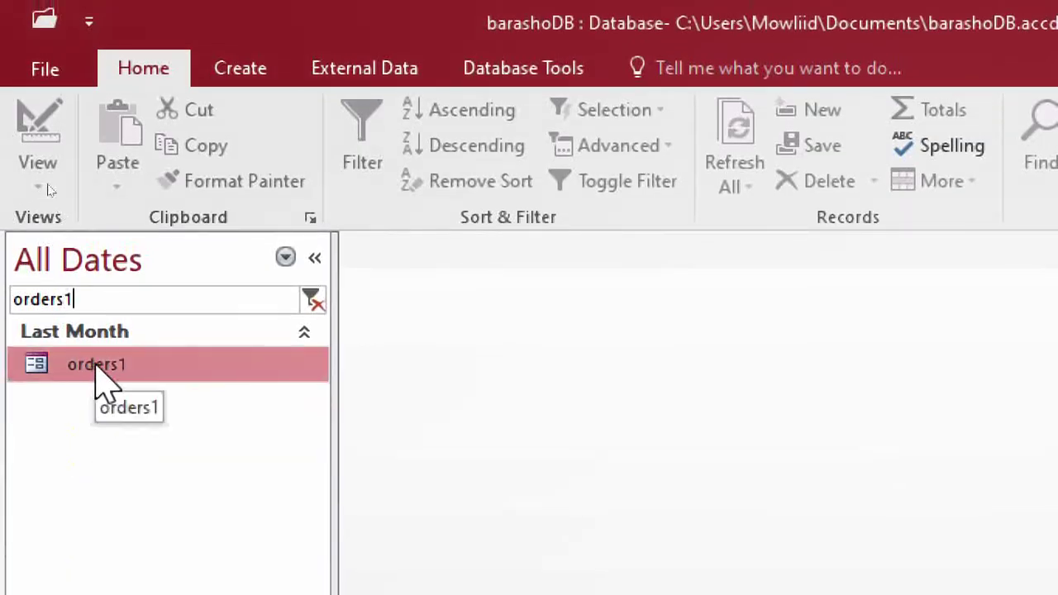
key(BackSpace)
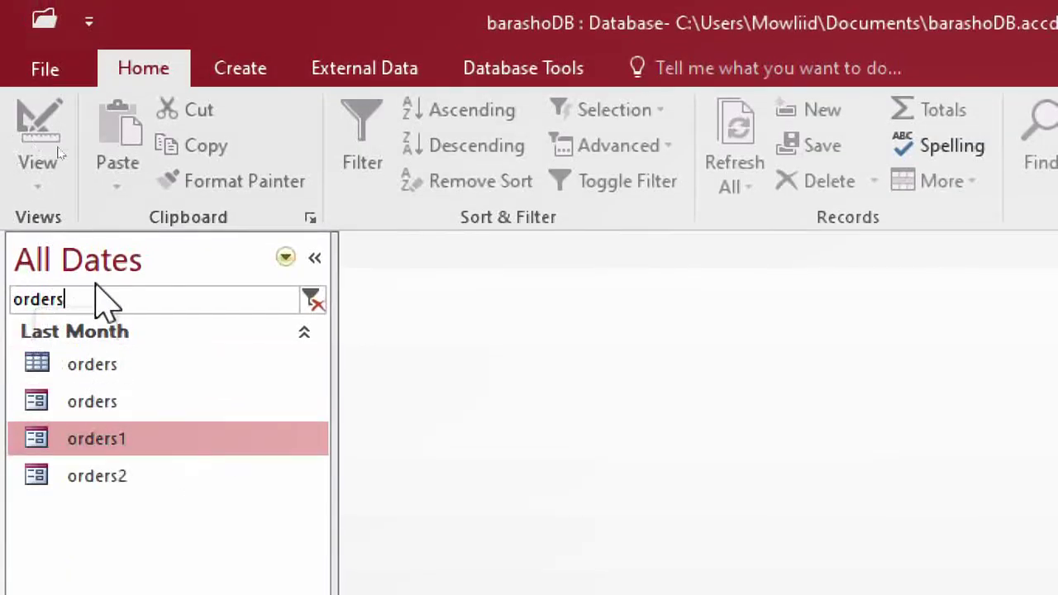
Switch the Navigation Pane to the Object Type category and search it for "tab", shortening the search to "t"
click(237, 263)
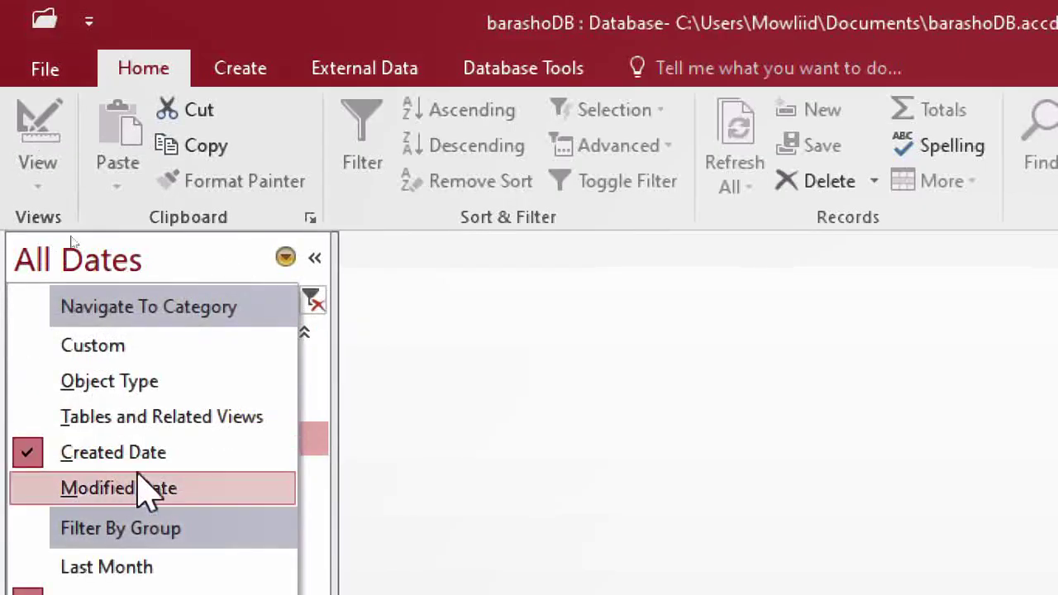
click(133, 387)
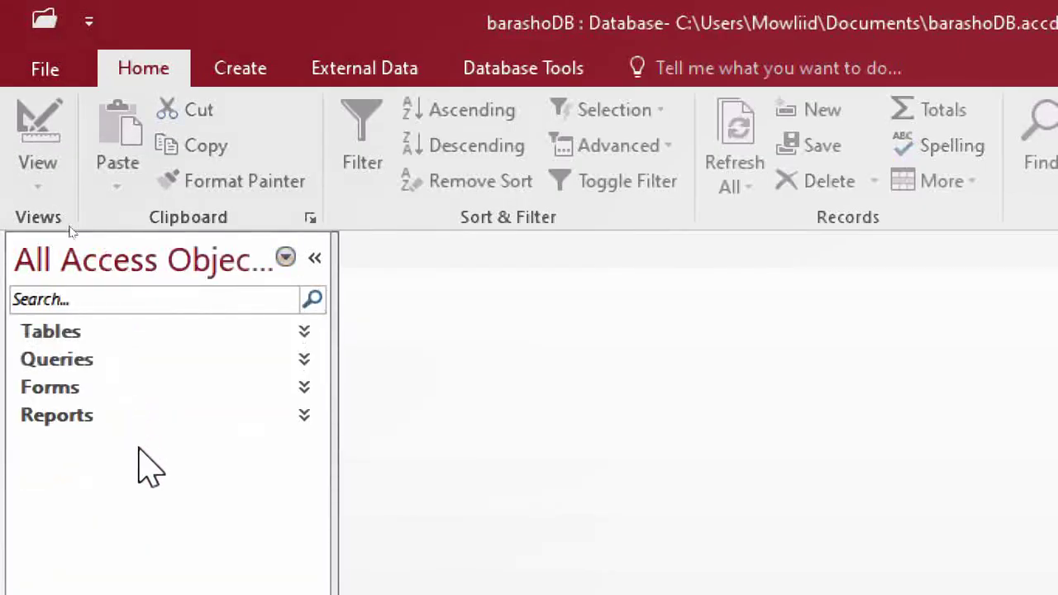
click(170, 301)
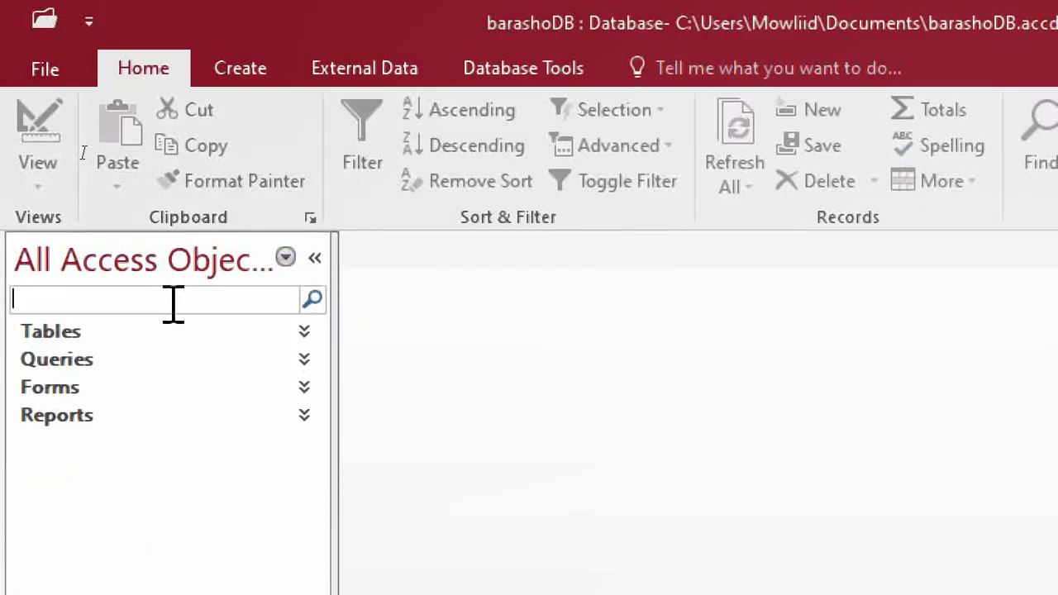
text(ta)
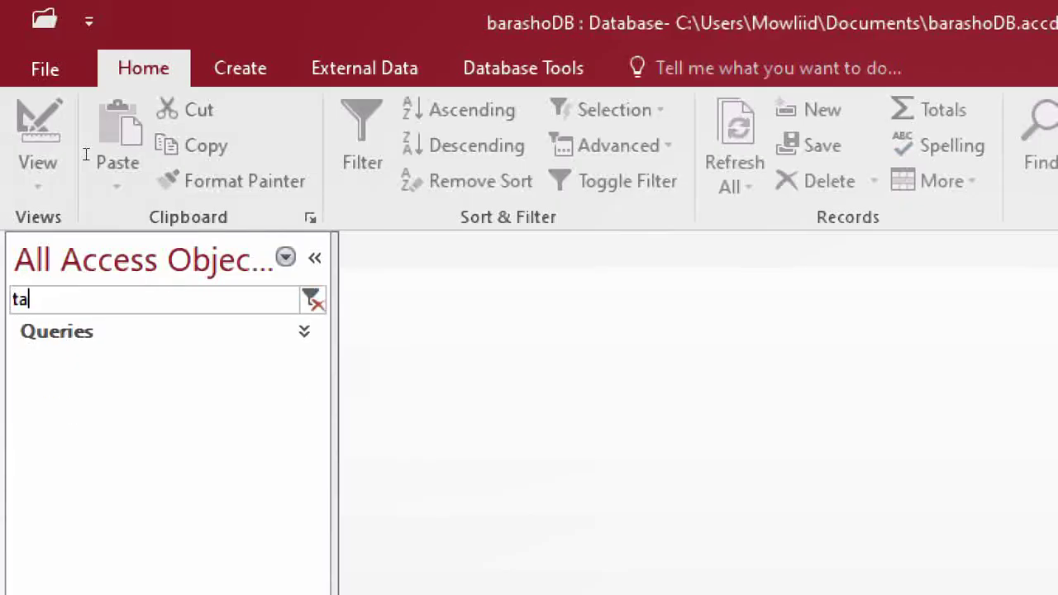
text(b)
key(BackSpace)
key(BackSpace)
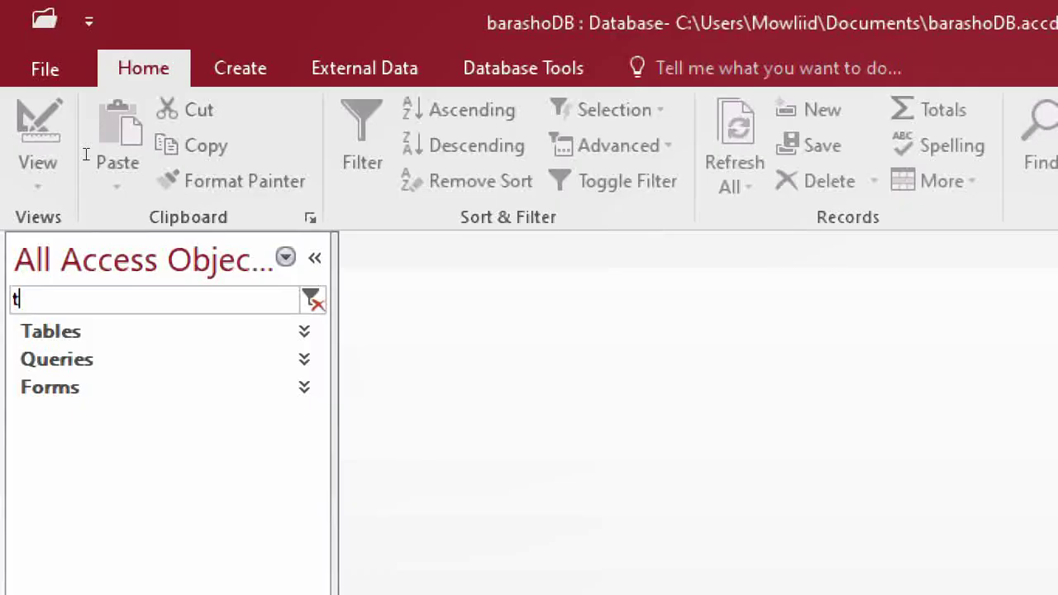
Expand the Tables group, and search all objects for "orders" with the Forms group expanded as well
click(66, 335)
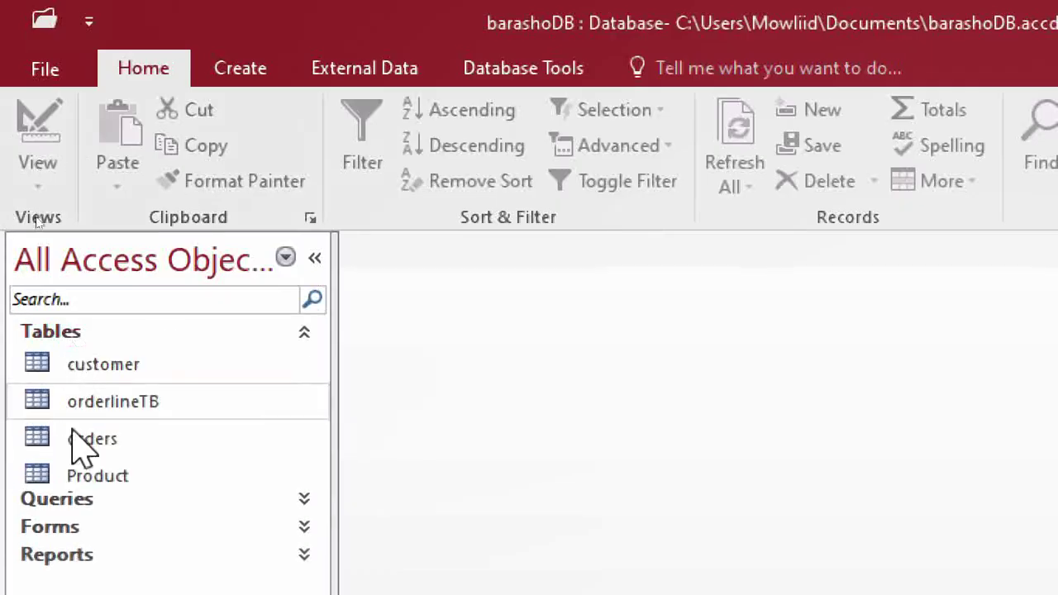
click(103, 291)
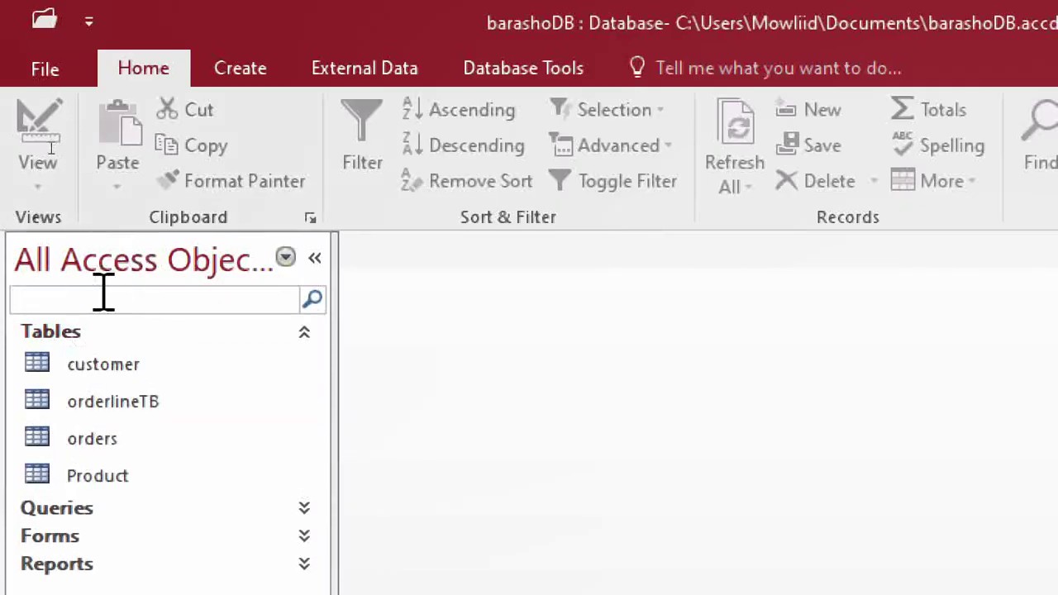
text(orders)
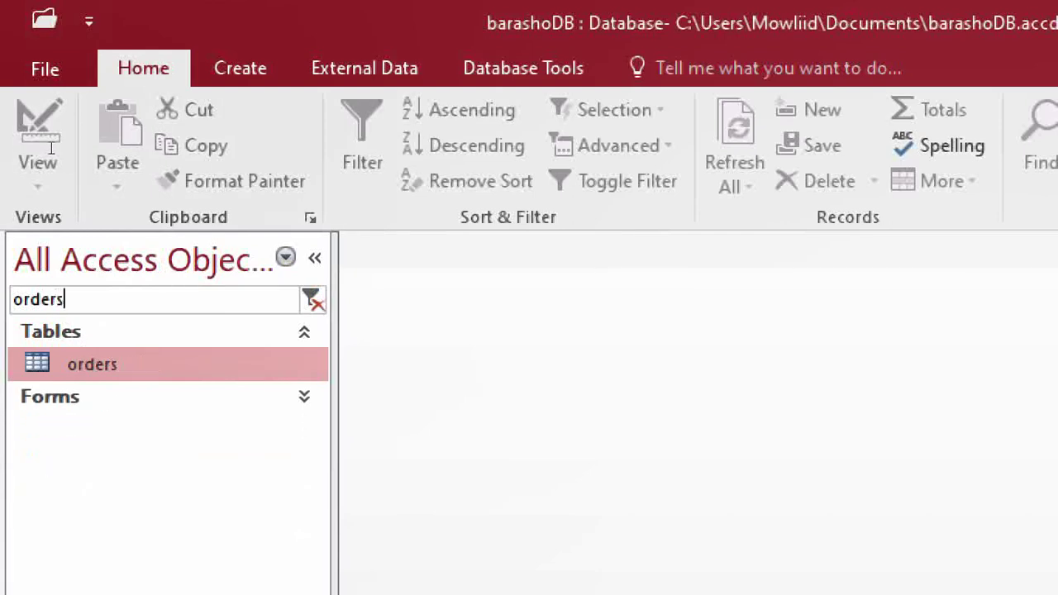
click(71, 403)
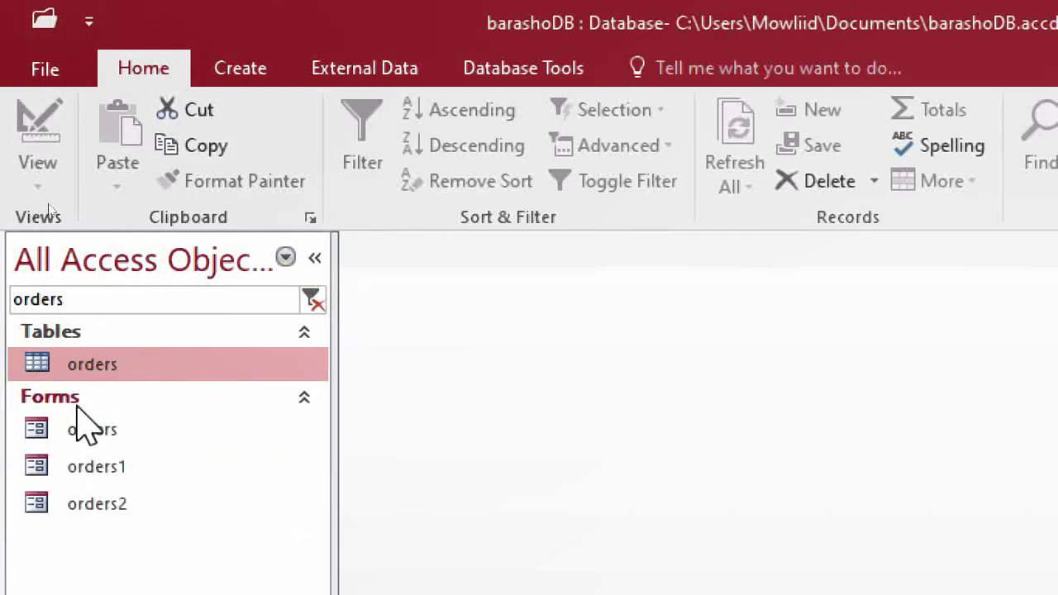
Narrow the object search to "orders1", and clear the search string to list all objects again
click(99, 304)
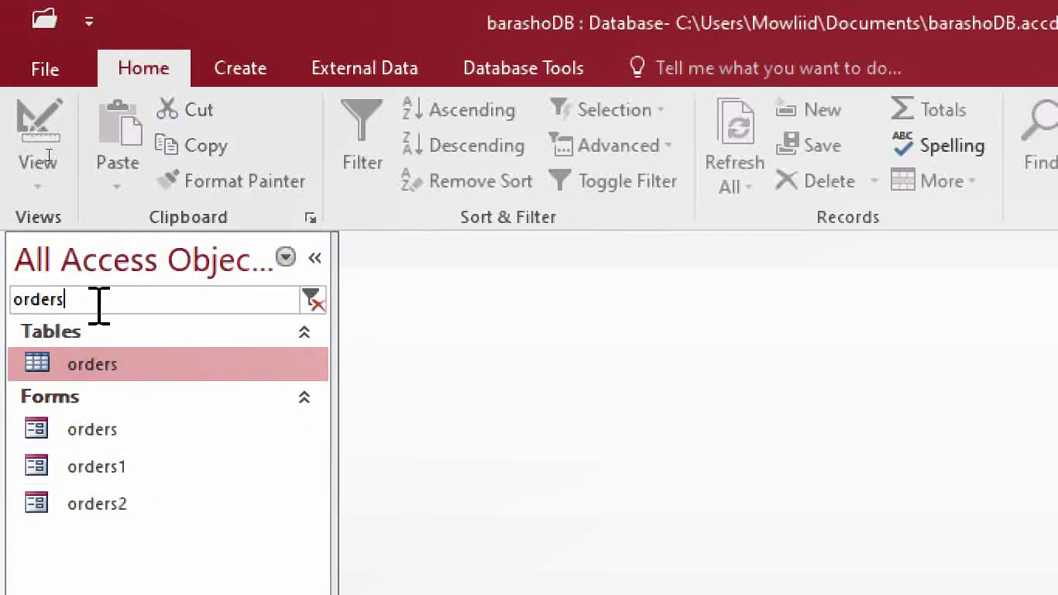
text(1)
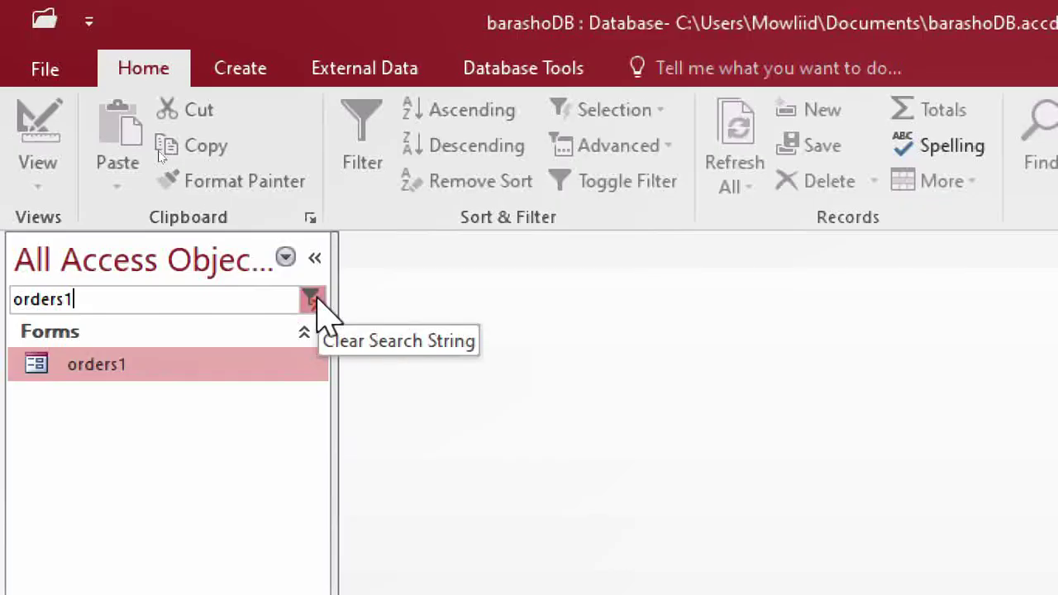
click(318, 306)
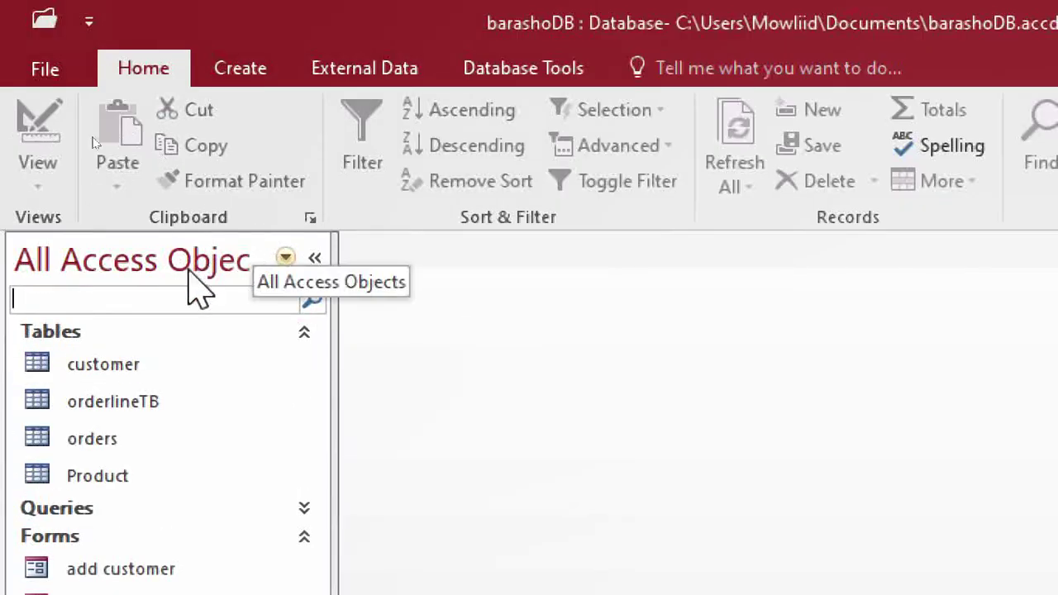
View the Navigation Pane's category and group options, and minimize the pane, restoring it once before minimizing it again
click(286, 257)
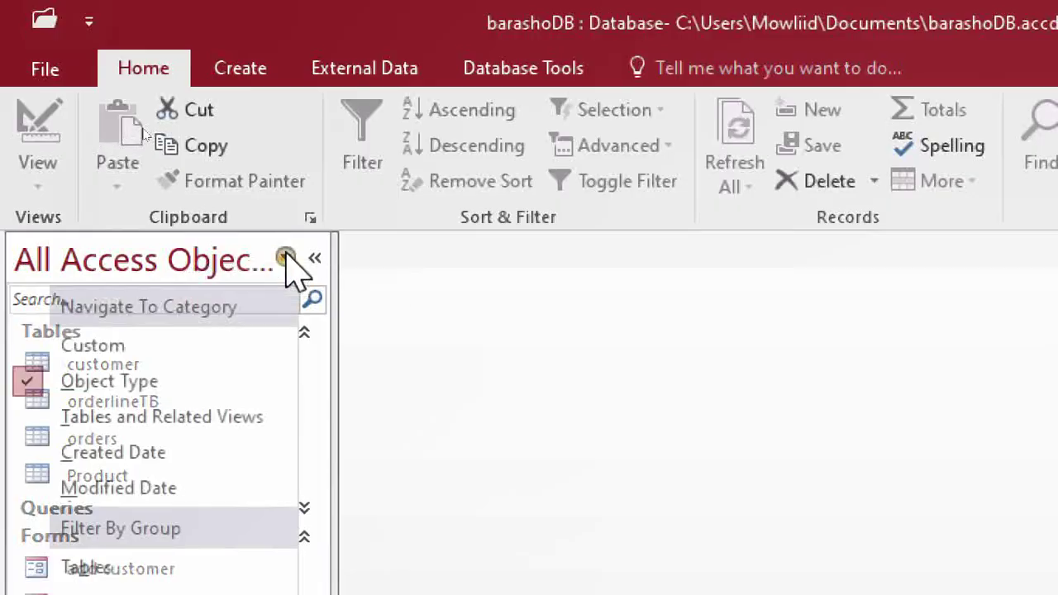
click(285, 257)
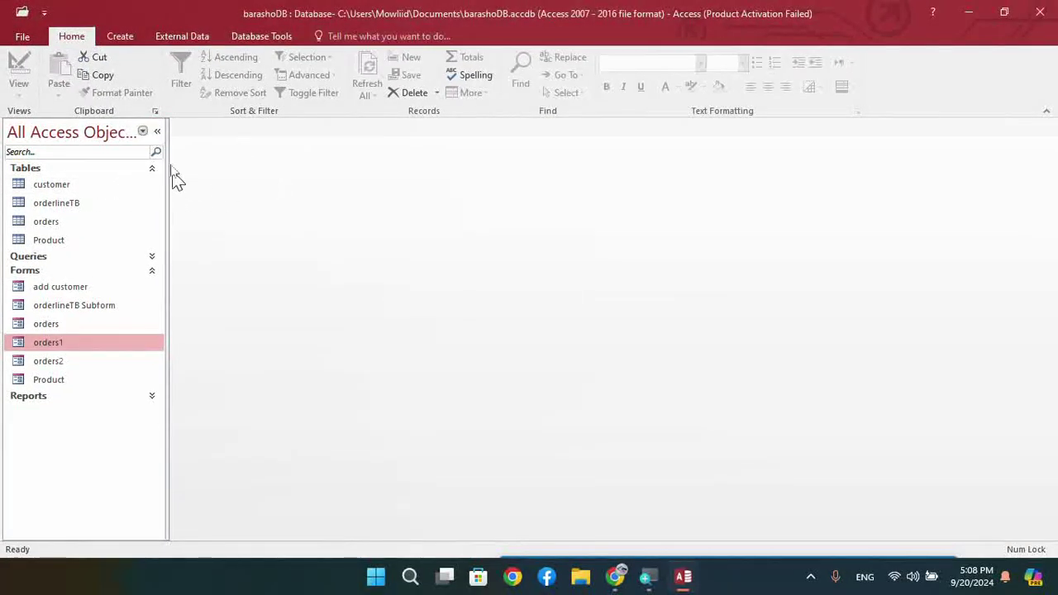
click(158, 131)
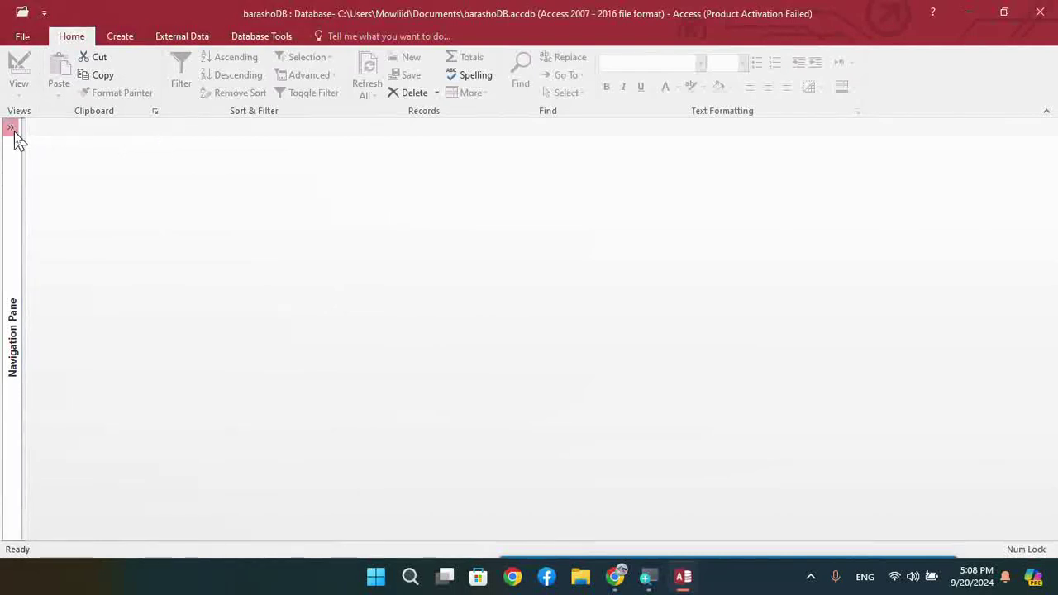
click(12, 128)
click(156, 133)
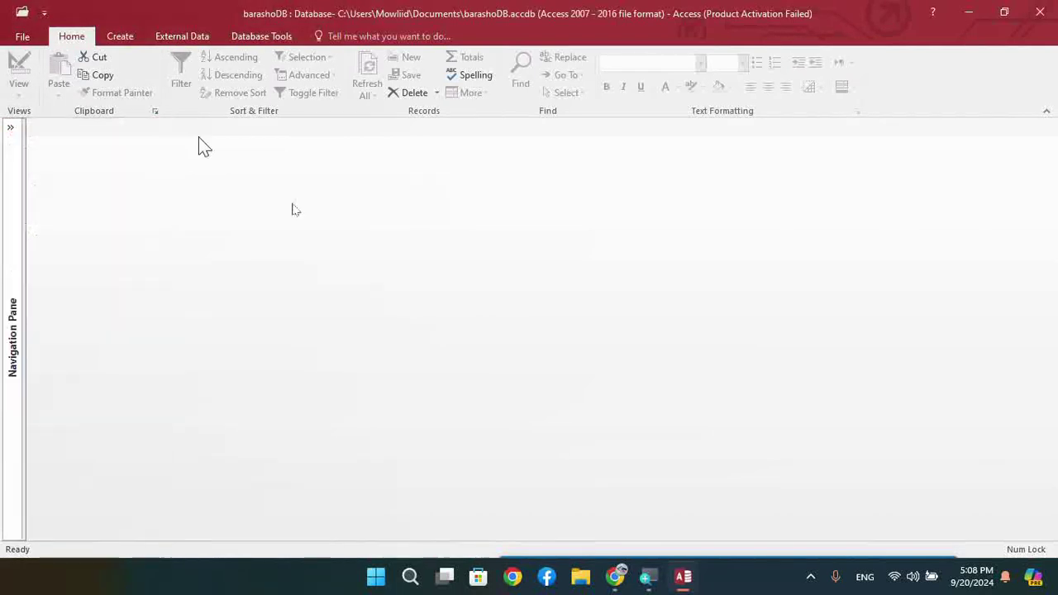
click(810, 576)
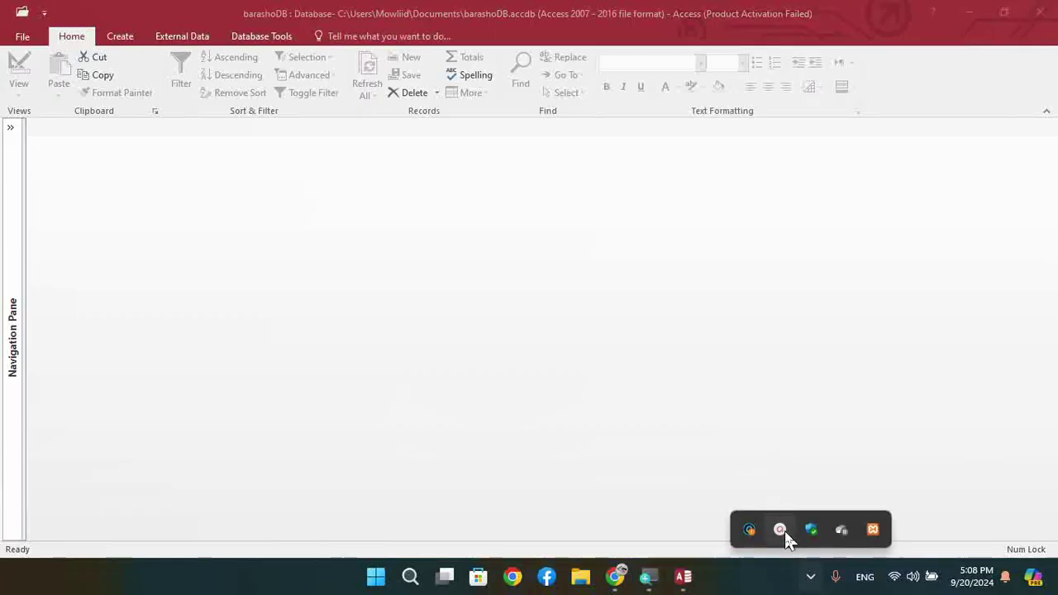